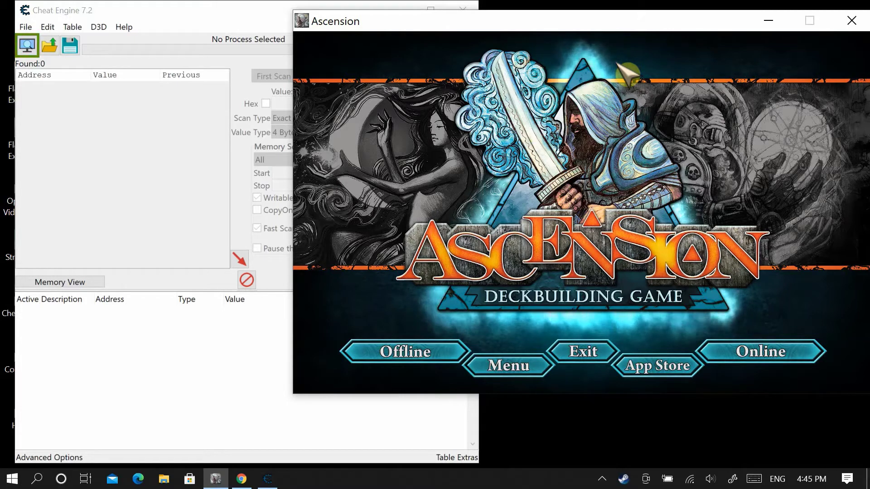
Bring Cheat Engine in front of the game, then show the cheatengine.org Downloads page in Chrome
left_click(217, 19)
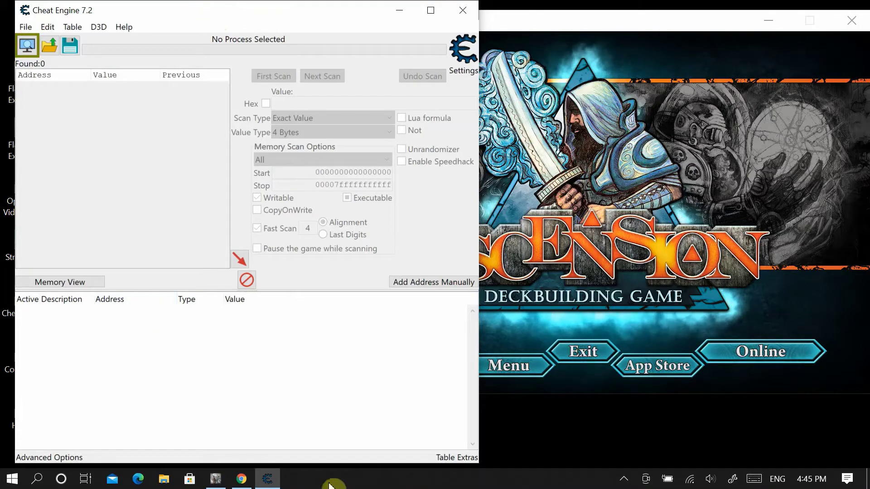
left_click(246, 483)
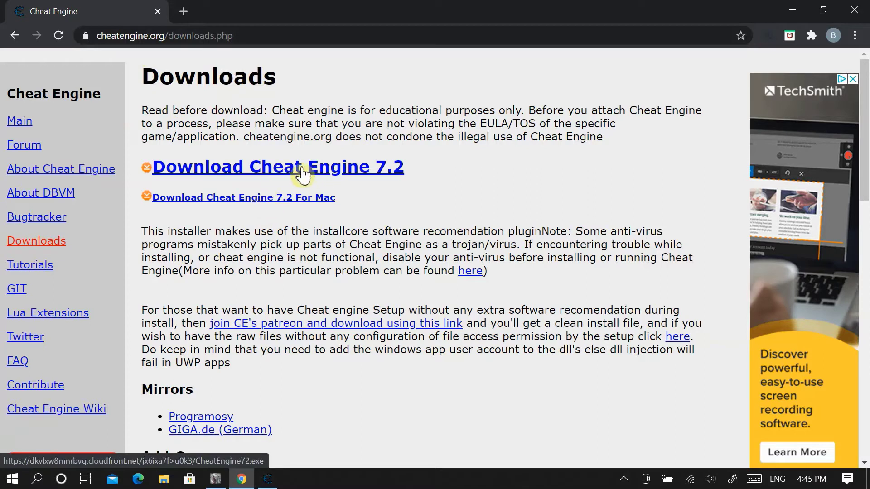
Download the Cheat Engine 7.2 installer and minimize Chrome
left_click(268, 174)
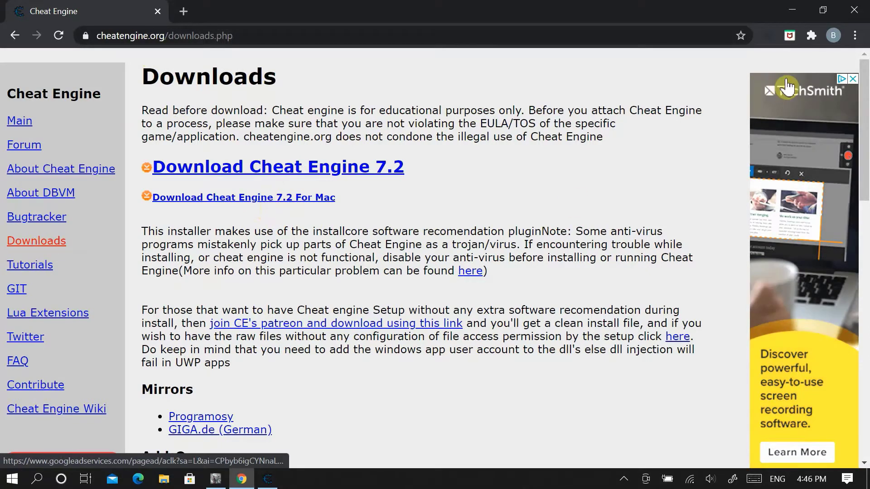
left_click(791, 17)
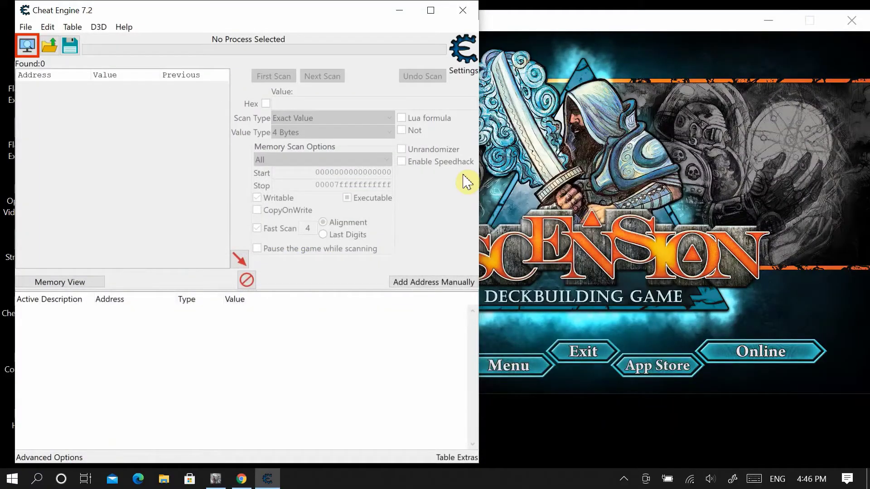
left_click_drag(280, 14, 271, 19)
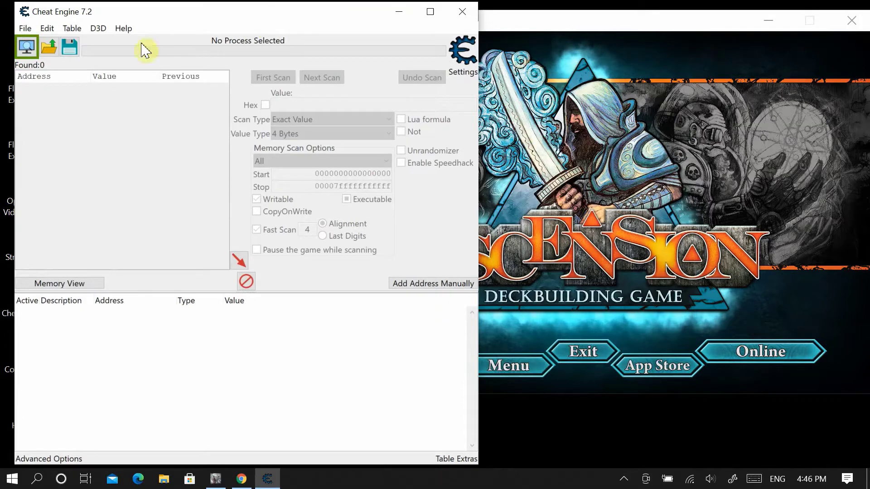
left_click(656, 23)
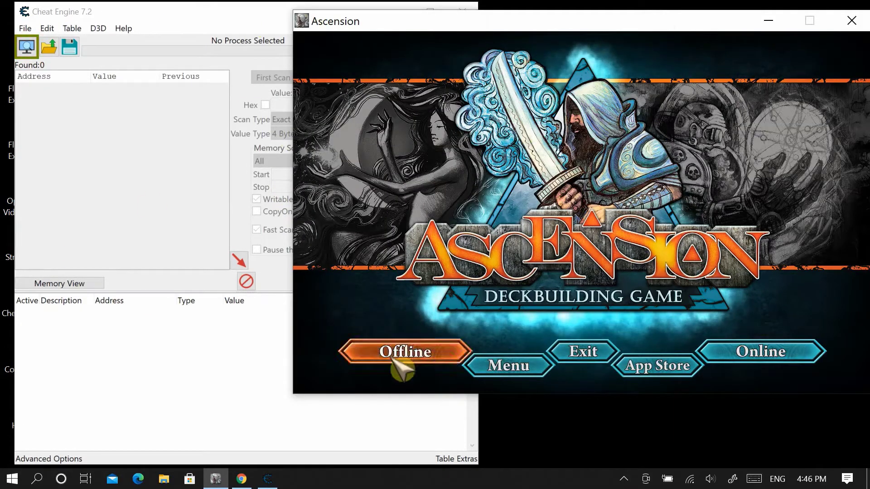
left_click(510, 374)
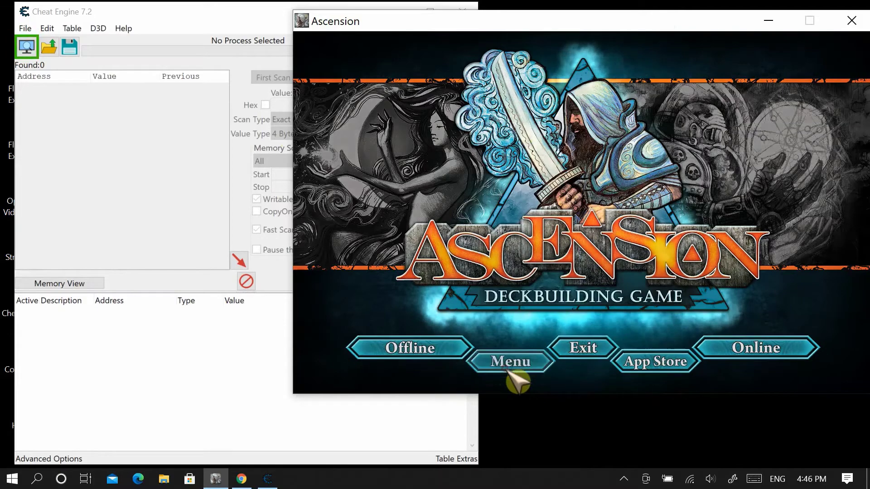
left_click(592, 189)
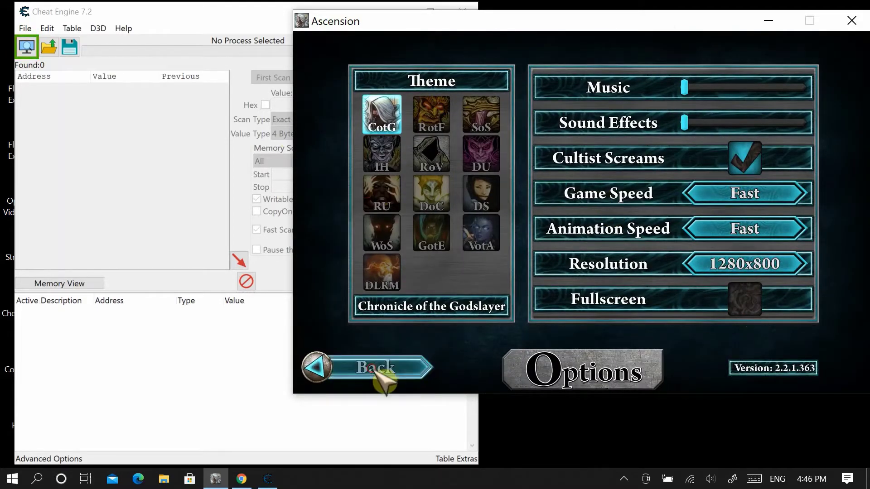
left_click(383, 374)
left_click(393, 376)
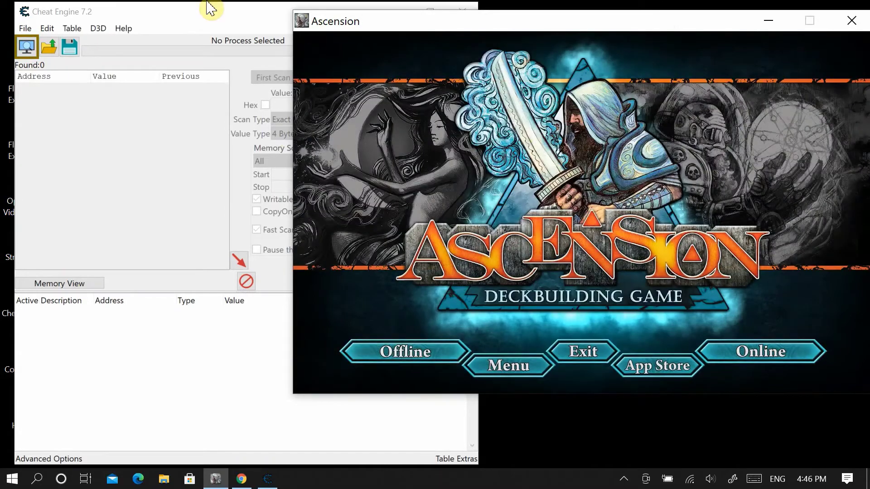
left_click(196, 20)
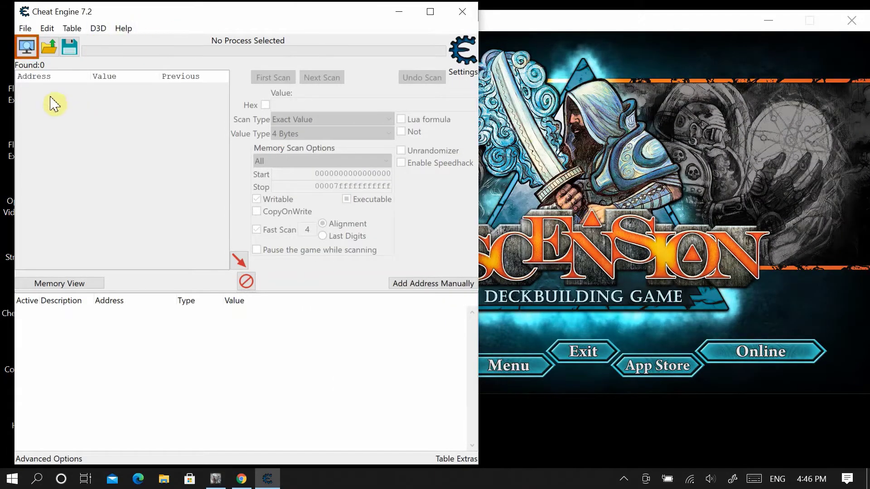
Attach Cheat Engine to the 0000322C-Ascension process from the Process List
left_click(27, 52)
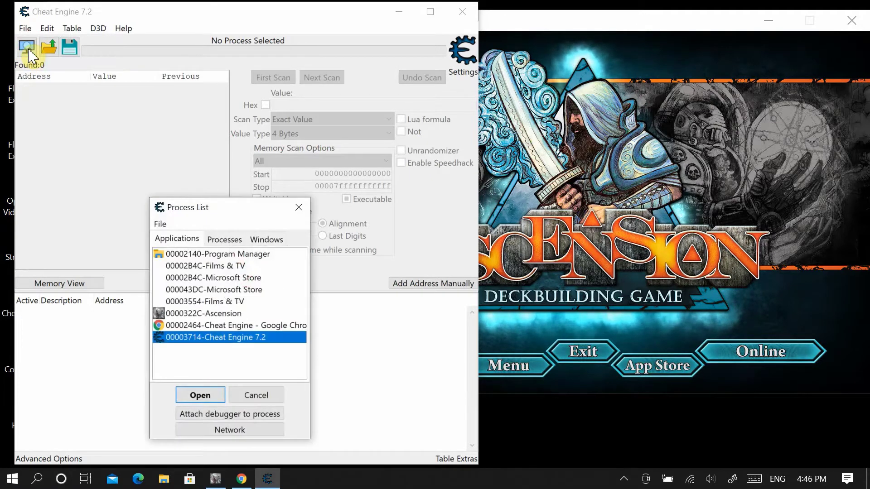
left_click(219, 315)
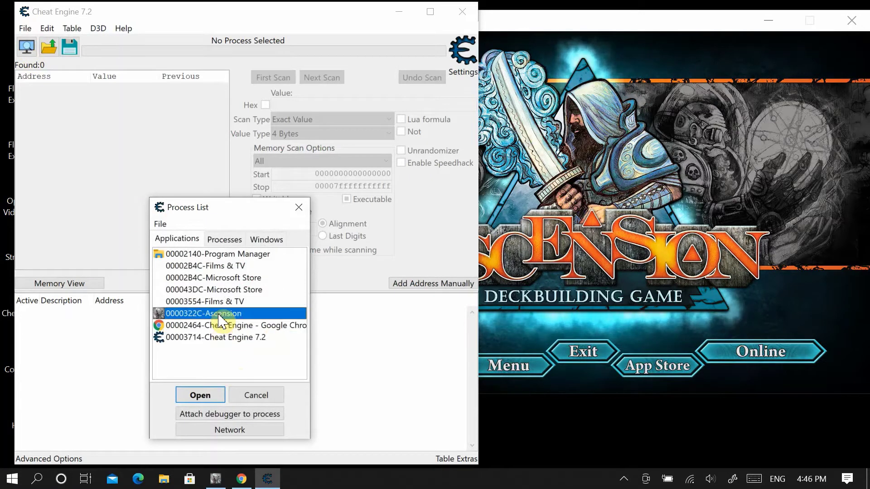
left_click(208, 402)
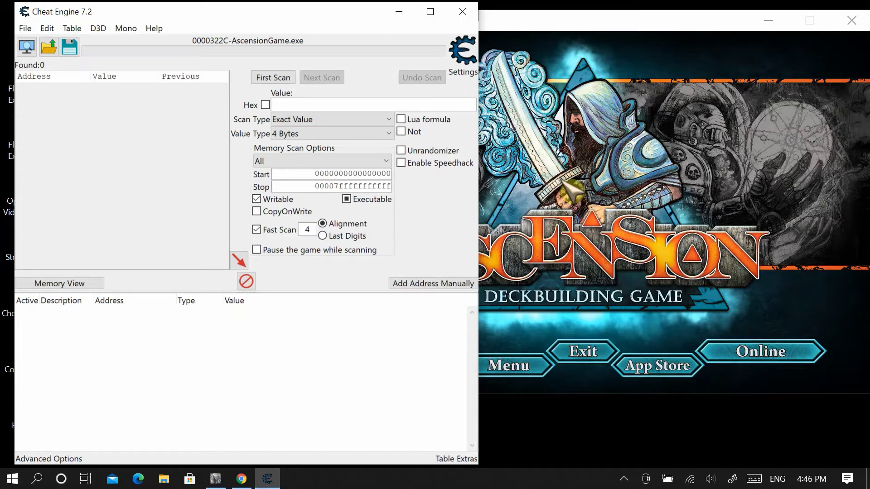
Replace Cheat Engine's search value 60 with 59
left_click(281, 100)
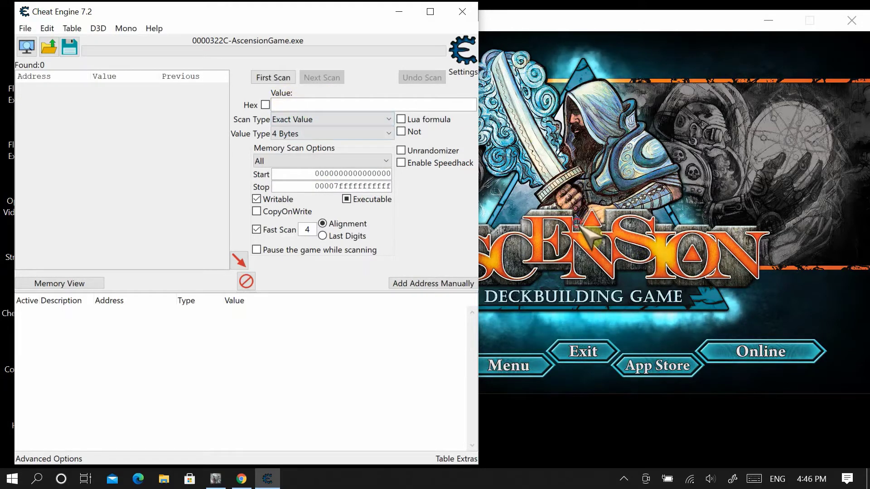
left_click(591, 239)
left_click(259, 19)
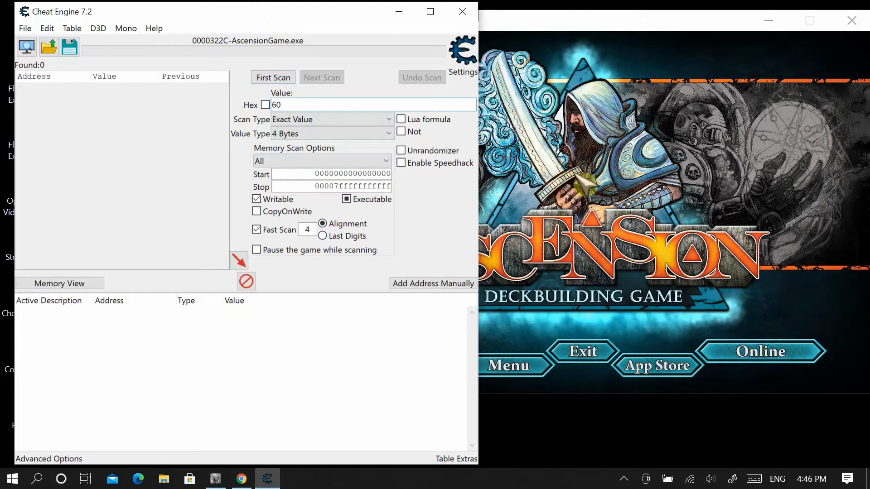
left_click(589, 183)
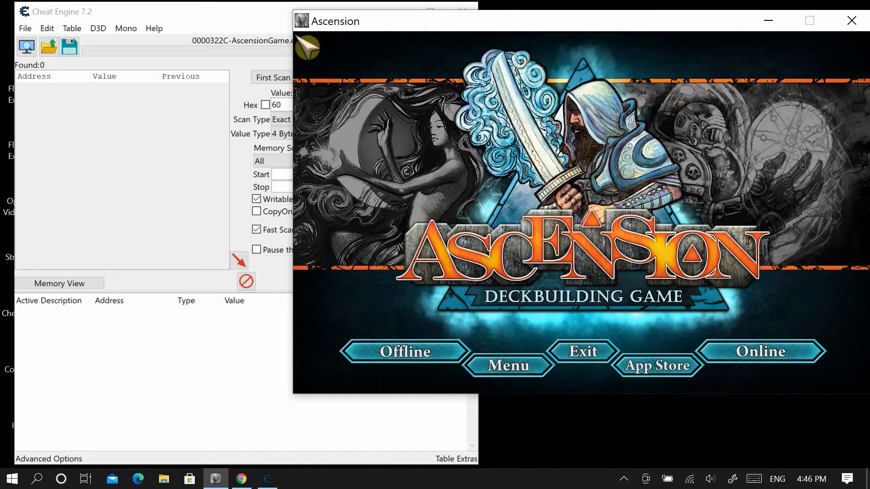
left_click(276, 52)
left_click_drag(274, 107, 292, 121)
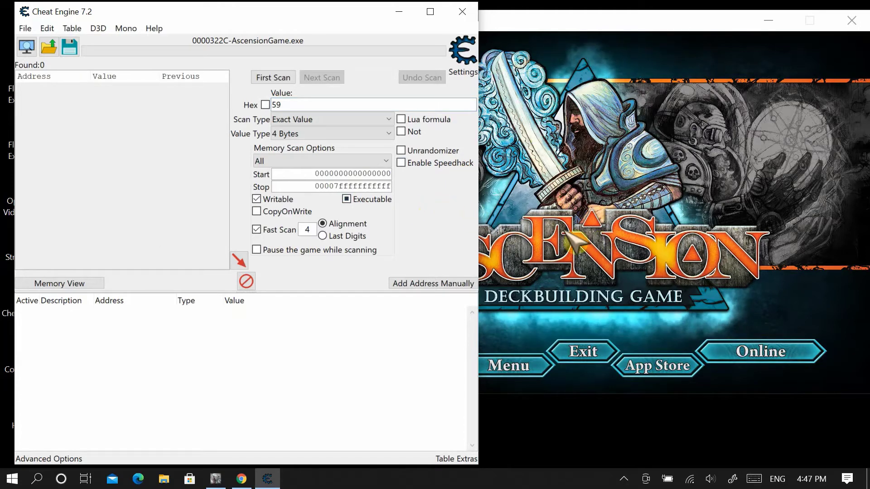
Start a new offline Ascension match with Offline, Create Game and Start
left_click(521, 217)
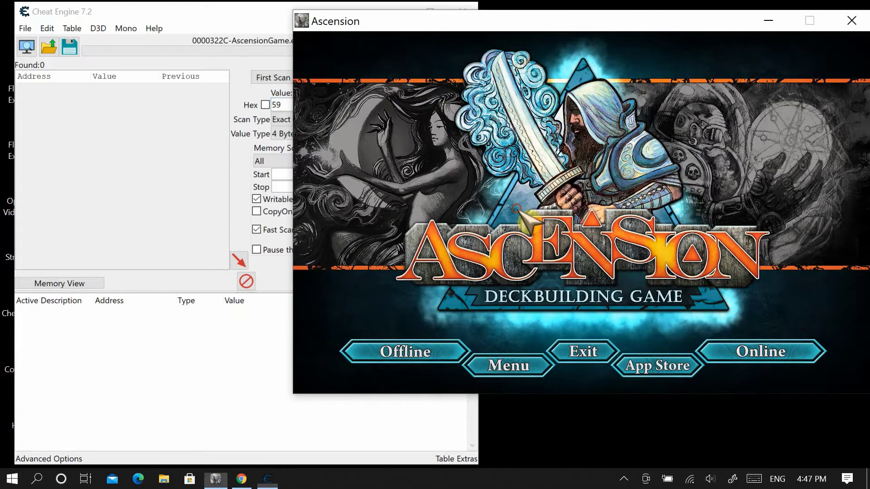
left_click(414, 361)
left_click(700, 319)
left_click(791, 376)
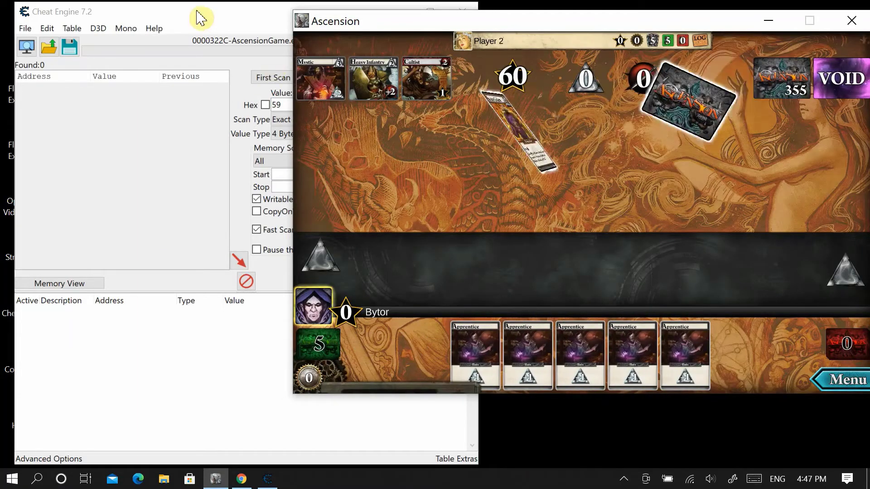
First-scan for value 60 (18,168 hits), then play all five Apprentice cards in Ascension
left_click(229, 33)
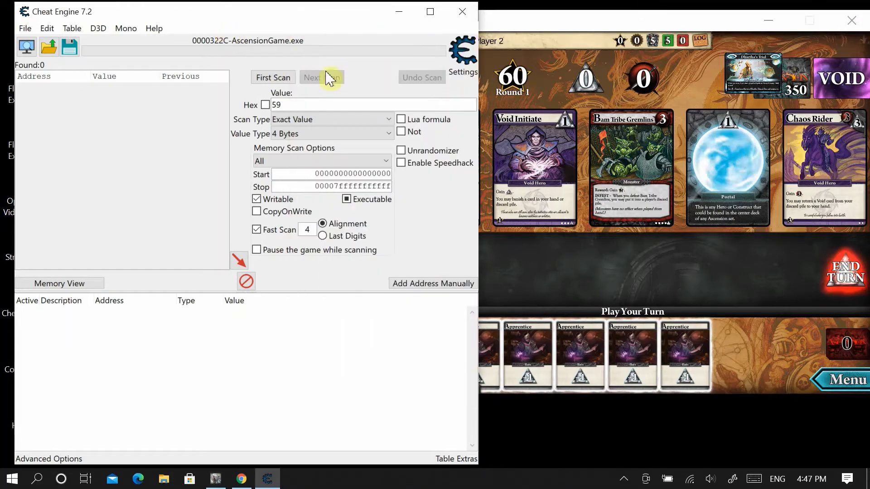
double_click(277, 106)
type("6")
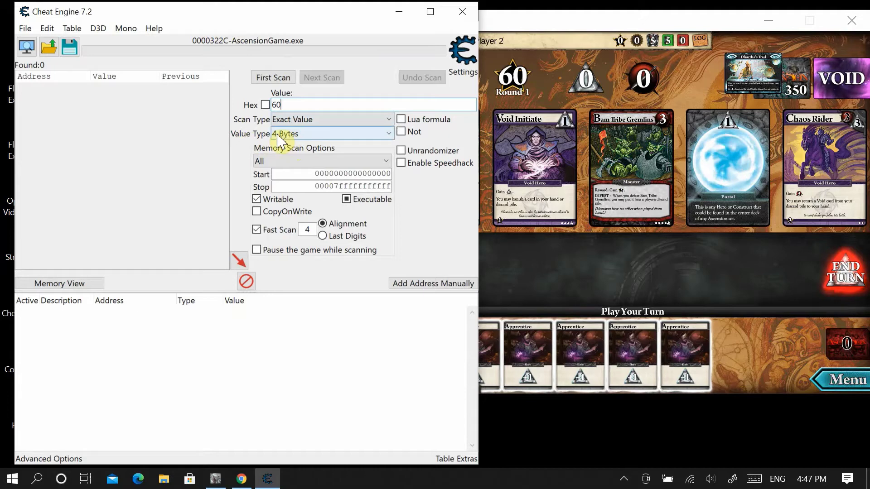
left_click(272, 80)
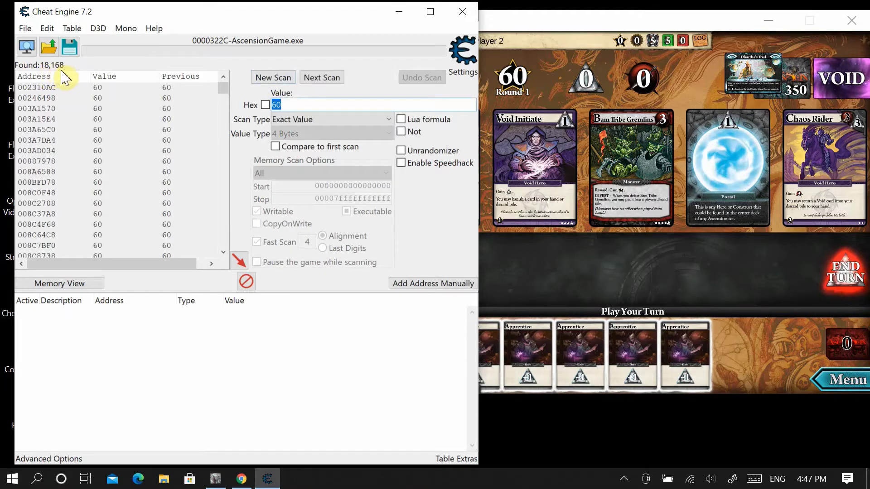
left_click(557, 78)
left_click(321, 257)
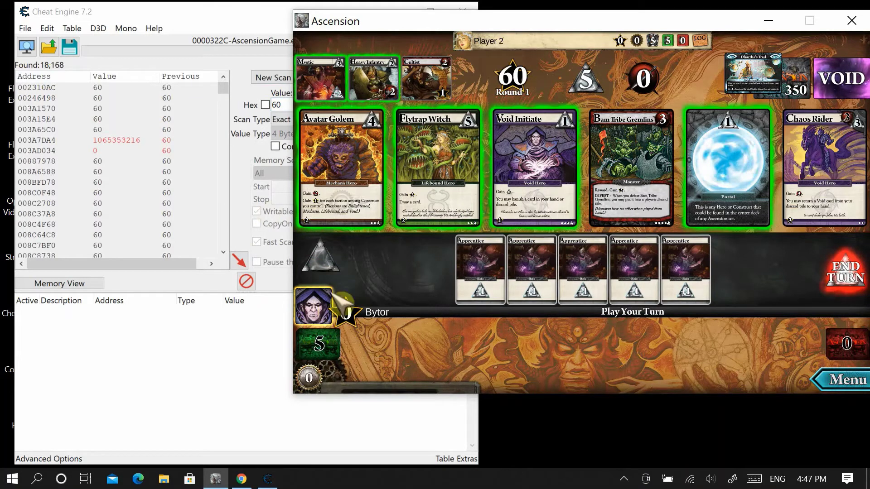
Buy two Heavy Infantry cards and end the turn so honor drops to 59, then return to Cheat Engine
left_click(371, 81)
left_click(371, 81)
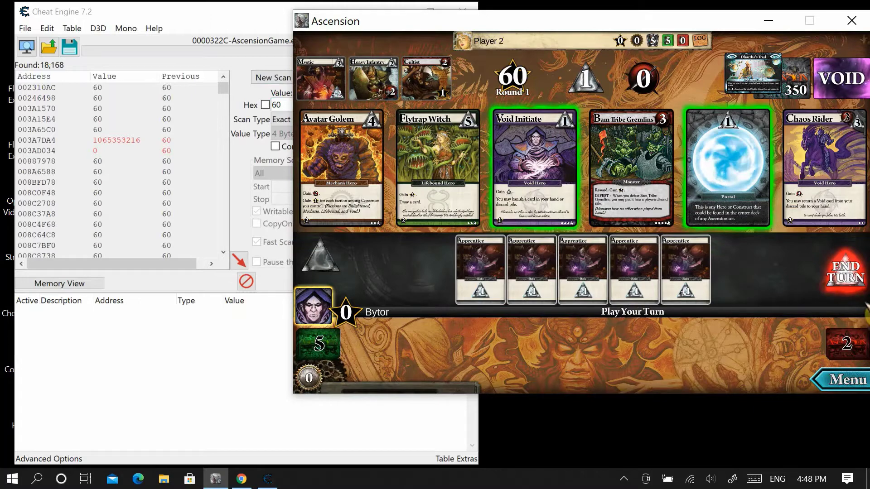
left_click(848, 274)
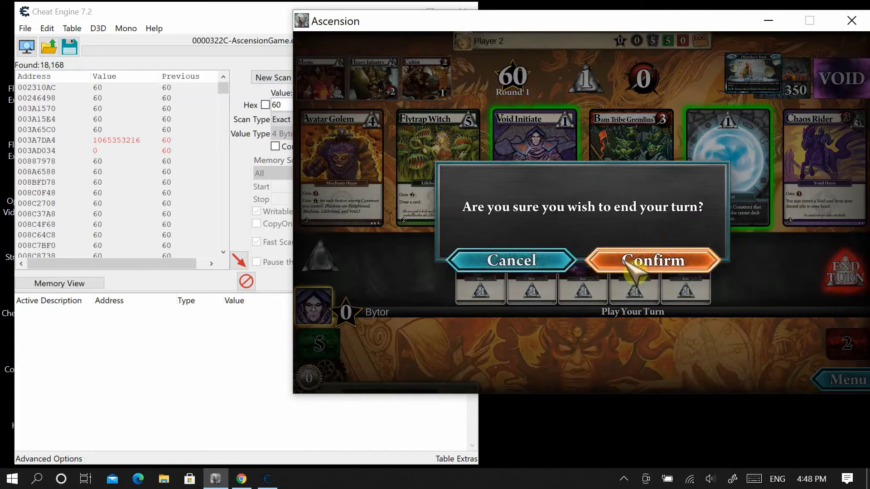
left_click(639, 272)
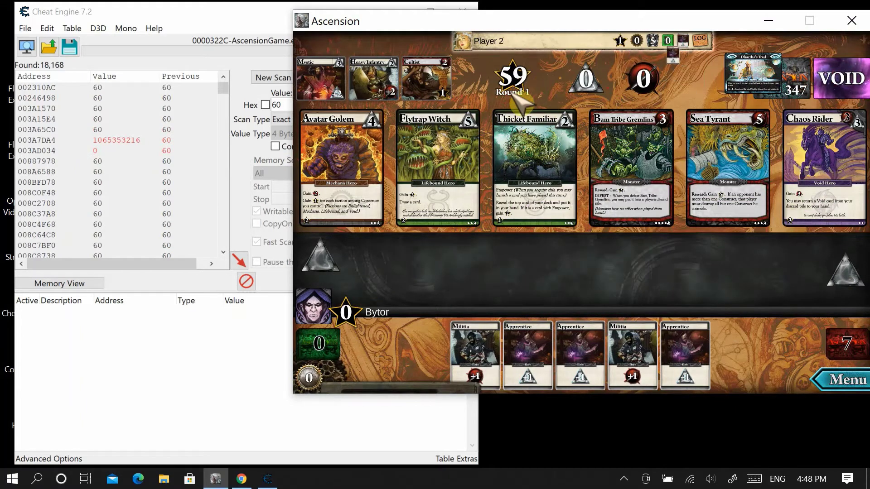
left_click(243, 18)
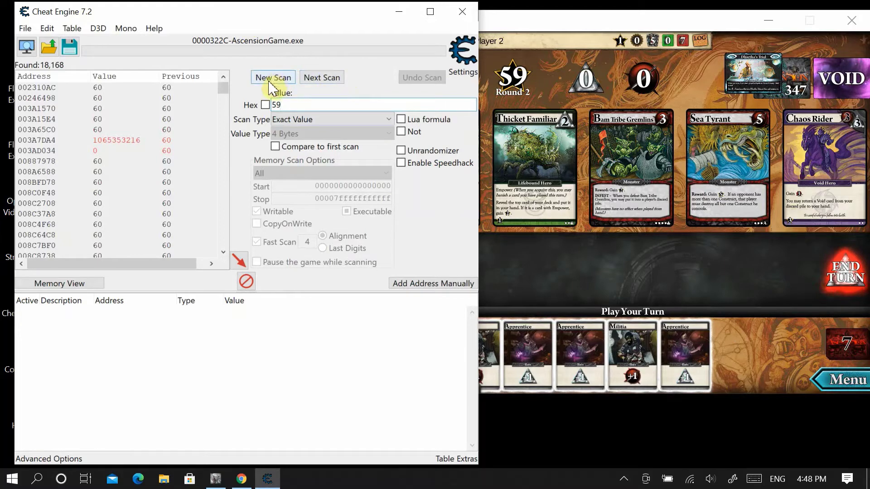
Next-scan for 59, then play all cards and defeat the Cultist so honor falls to 58
left_click(326, 80)
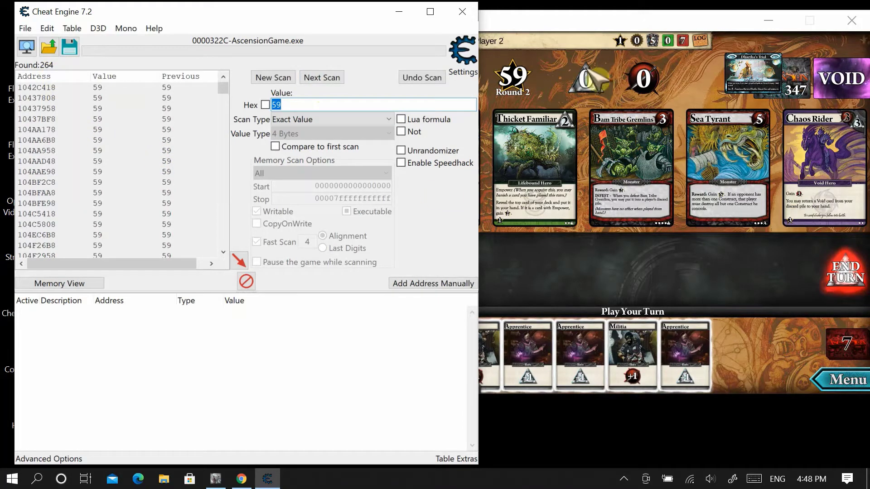
left_click(216, 479)
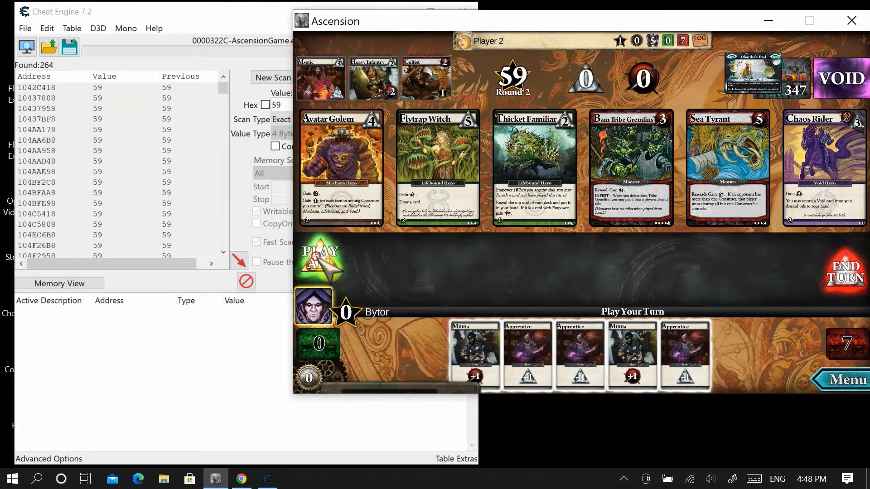
left_click(322, 260)
left_click(432, 90)
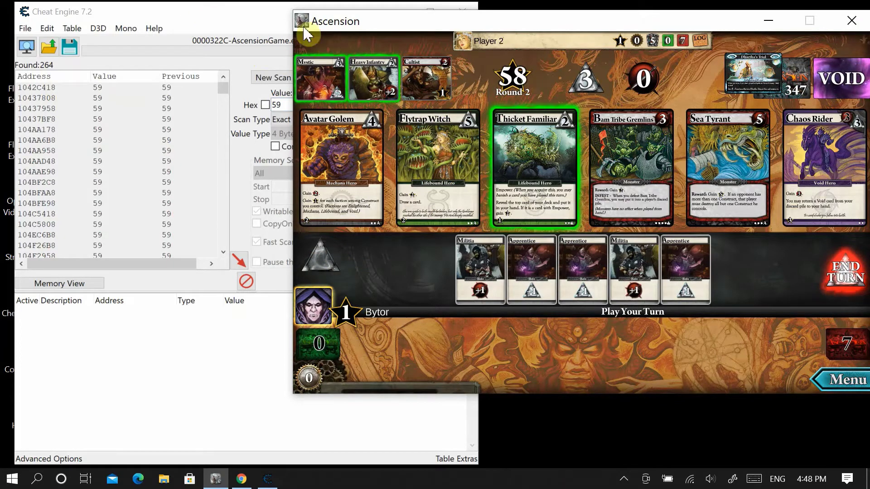
Next-scan for 58 to leave two addresses, and select address 15716980
left_click(247, 15)
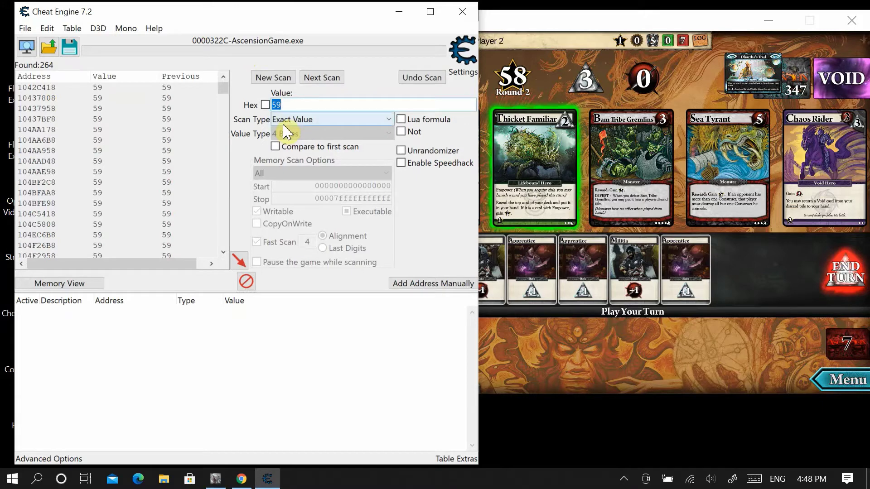
left_click(331, 80)
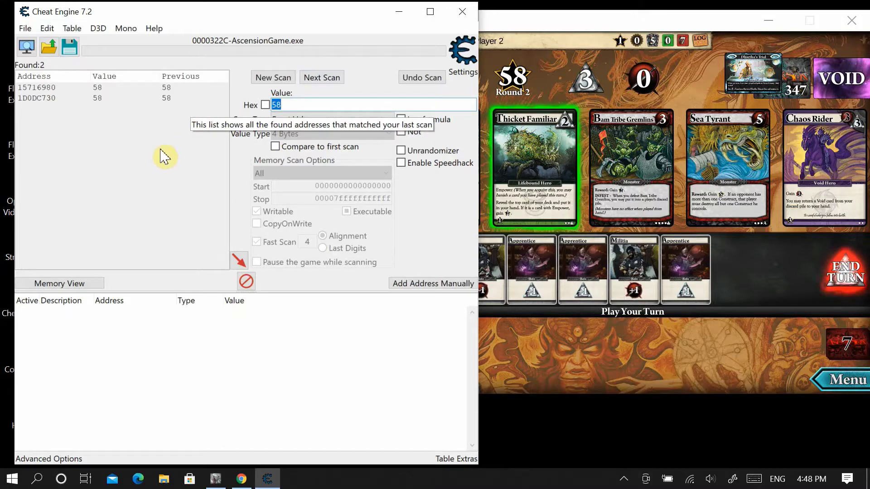
left_click(168, 88)
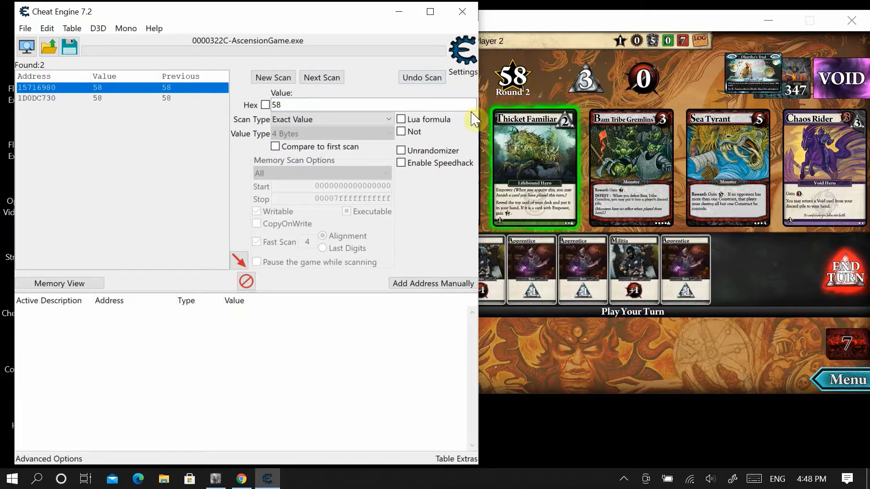
right_click(170, 95)
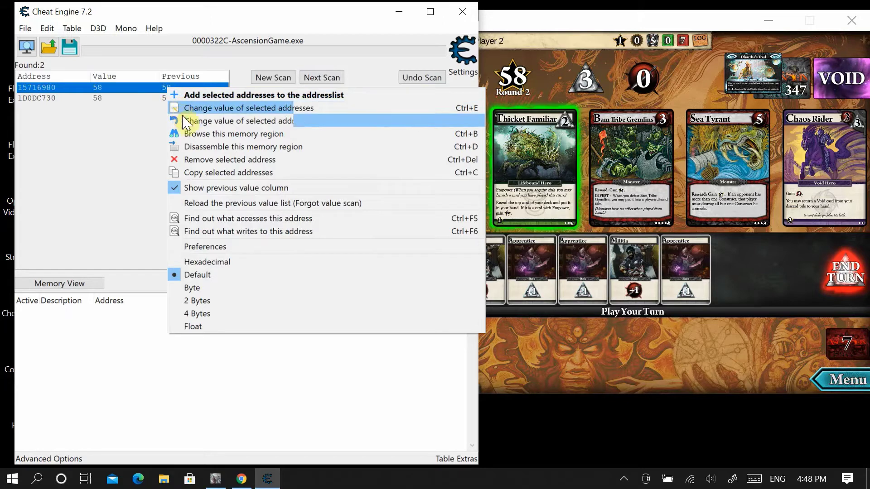
Change the value at address 15716980 to 1 so the honor pool shows 1
left_click(240, 109)
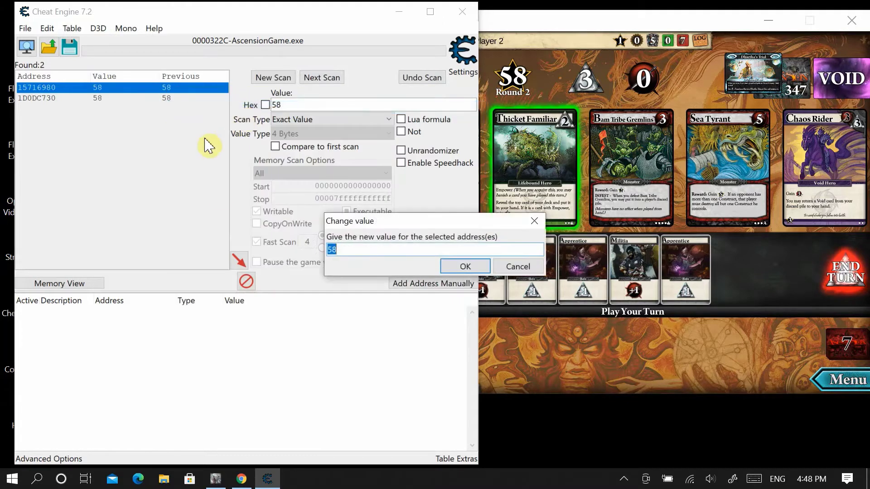
type("1")
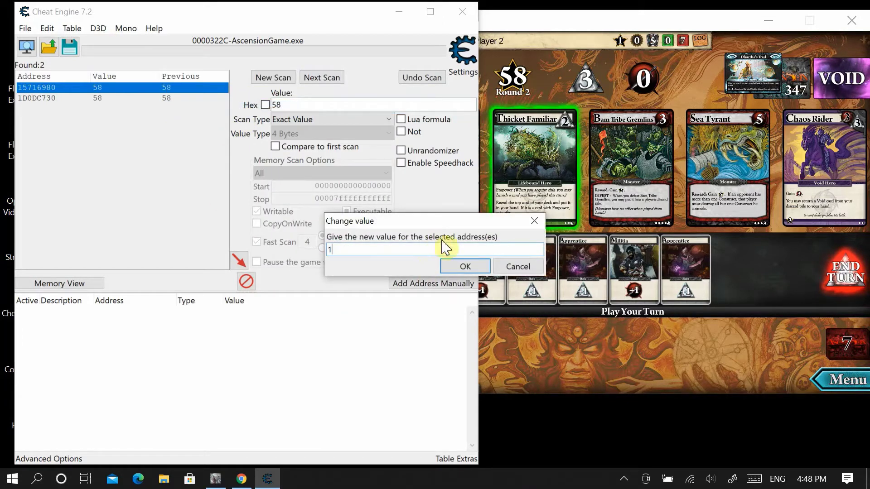
left_click(468, 270)
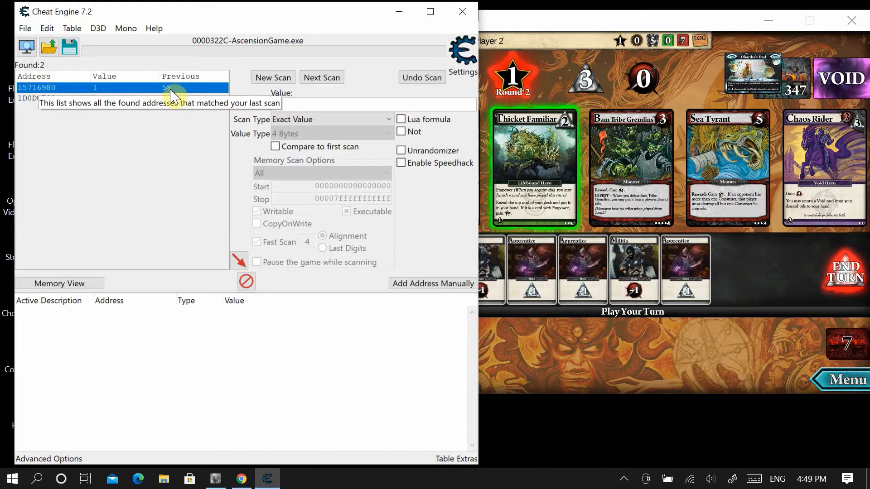
left_click(158, 148)
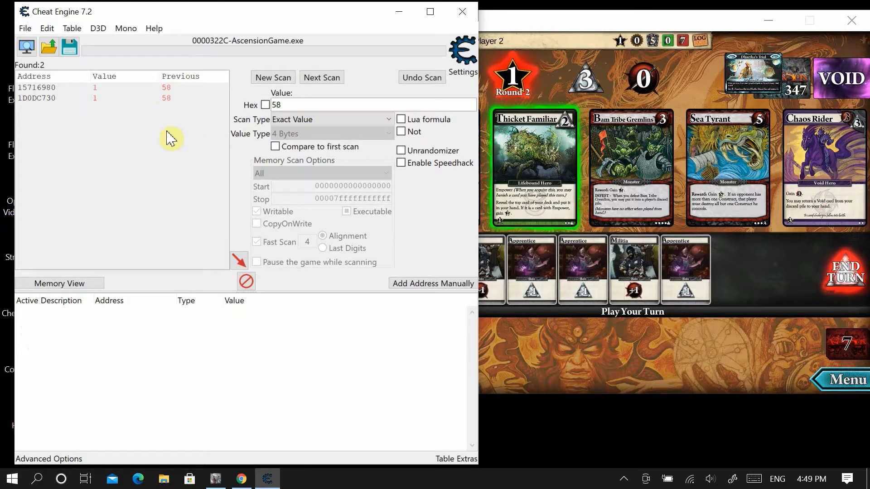
Attach the debugger and track what writes to address 15716980
left_click(166, 88)
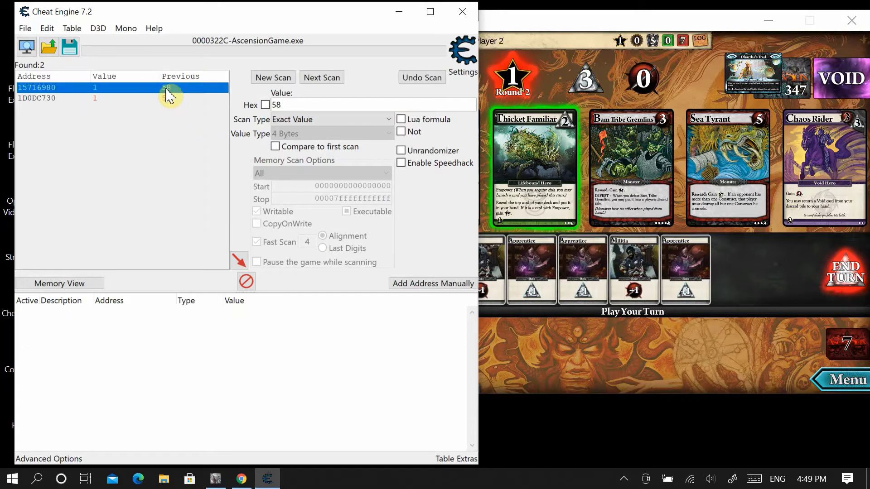
right_click(169, 95)
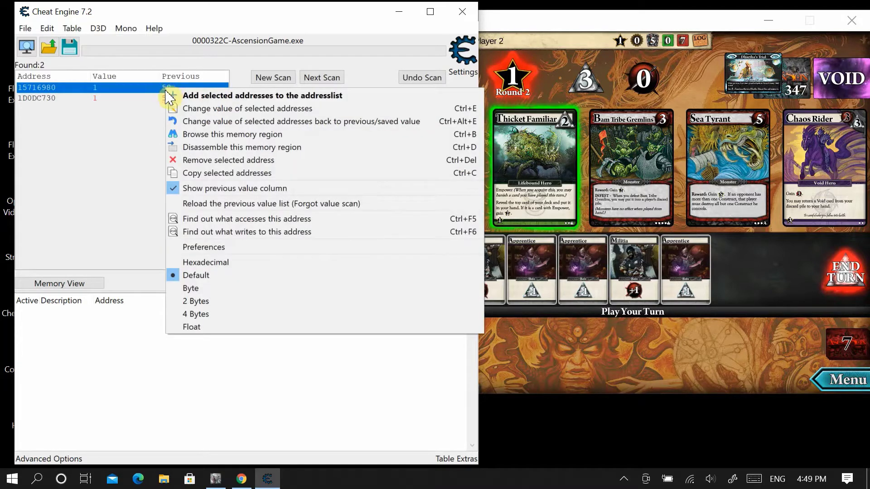
left_click(255, 232)
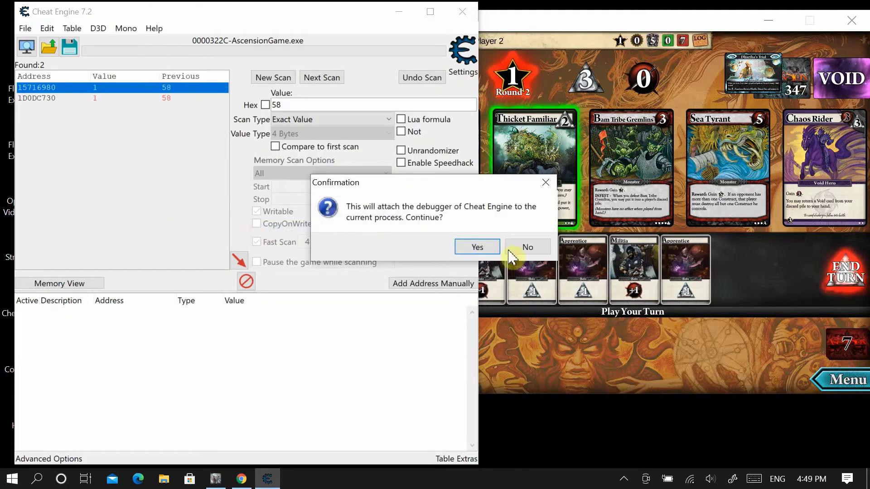
left_click(478, 247)
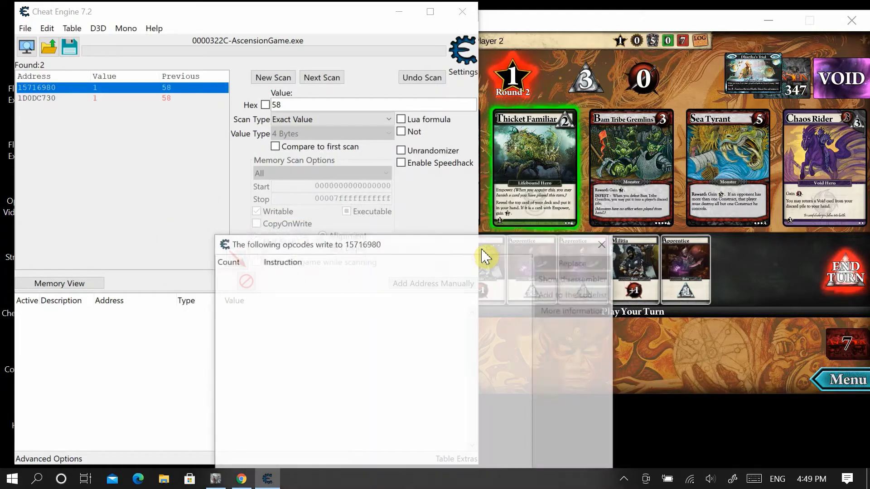
left_click_drag(412, 219, 395, 146)
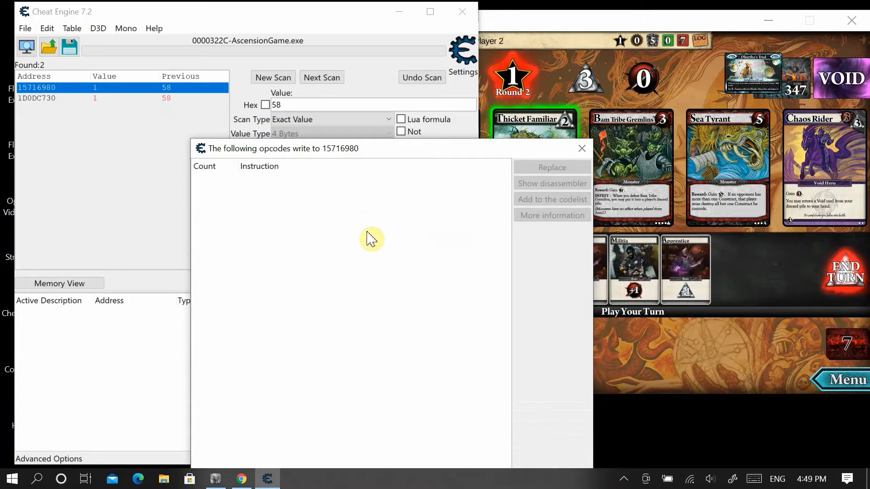
left_click(554, 86)
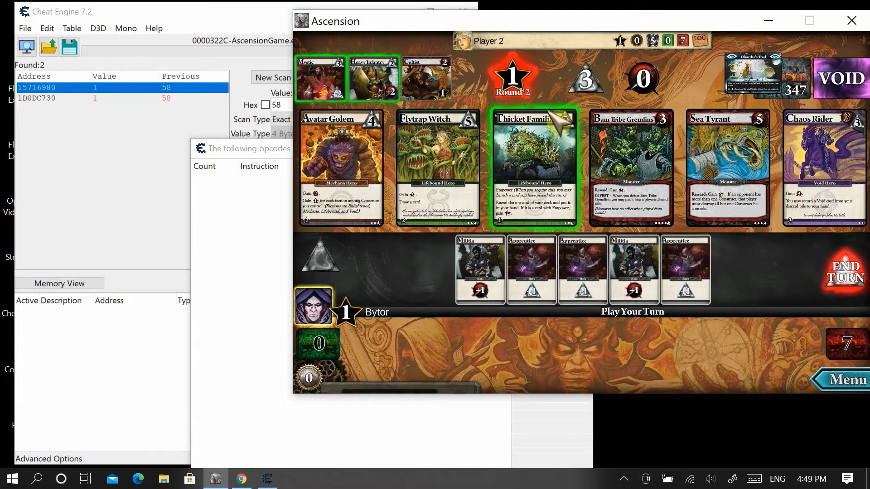
Forfeit and restart the Ascension game, resetting honor to 60, then view the two writing instructions
key("Escape")
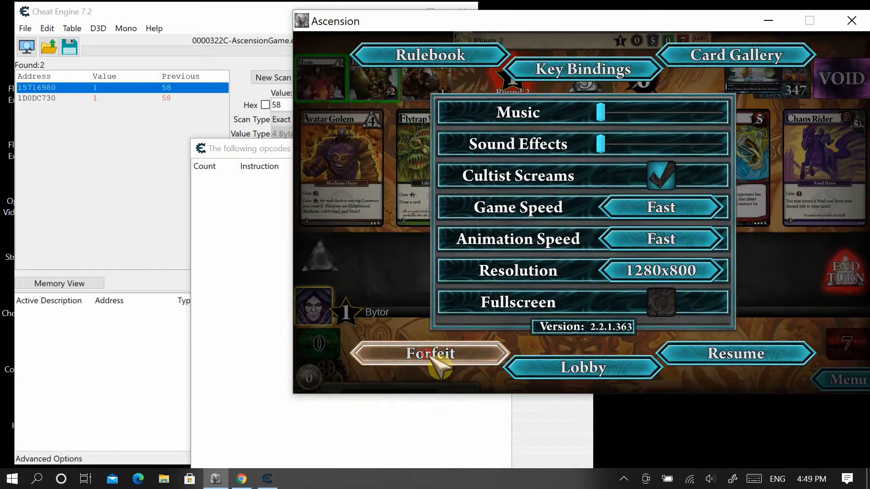
left_click(438, 363)
left_click(658, 249)
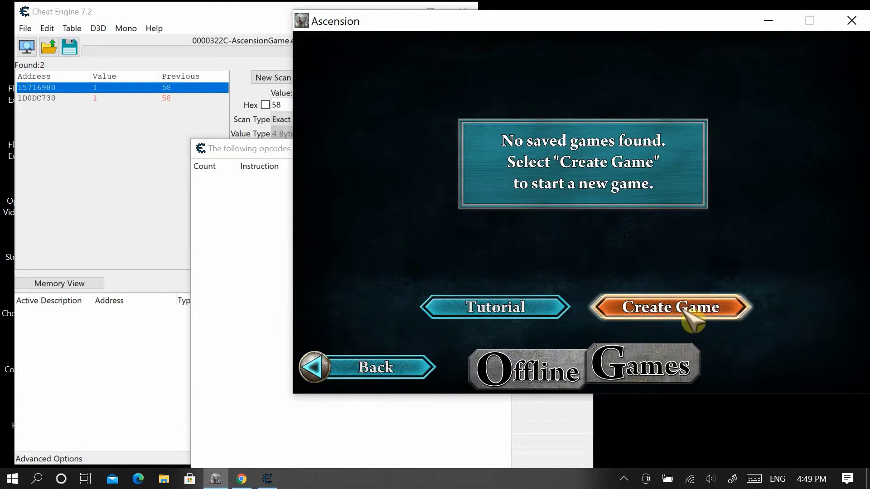
left_click(684, 313)
left_click(802, 369)
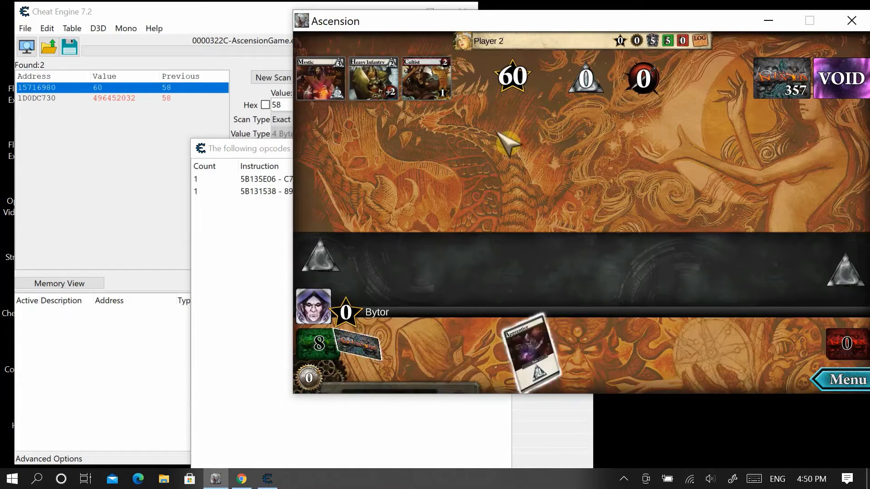
left_click(267, 211)
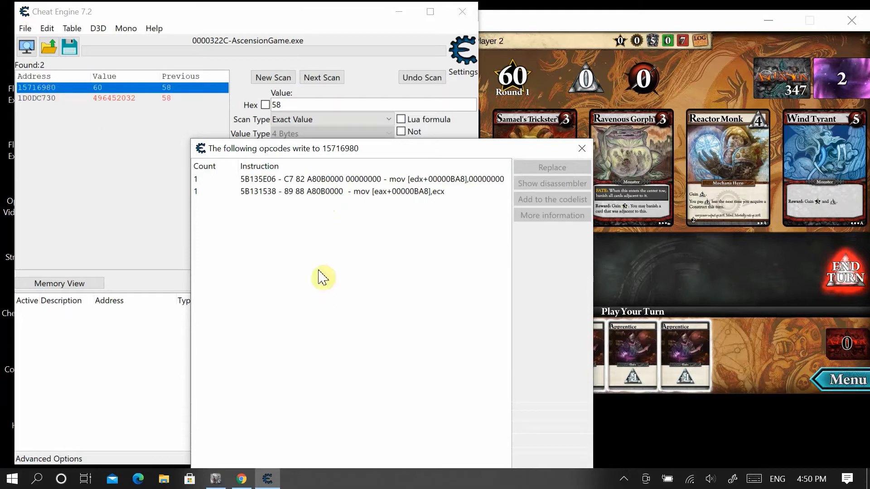
Show mov [eax+00000BA8],ecx at AscensionLib.dll+91538 in the Memory Viewer disassembly
left_click(333, 192)
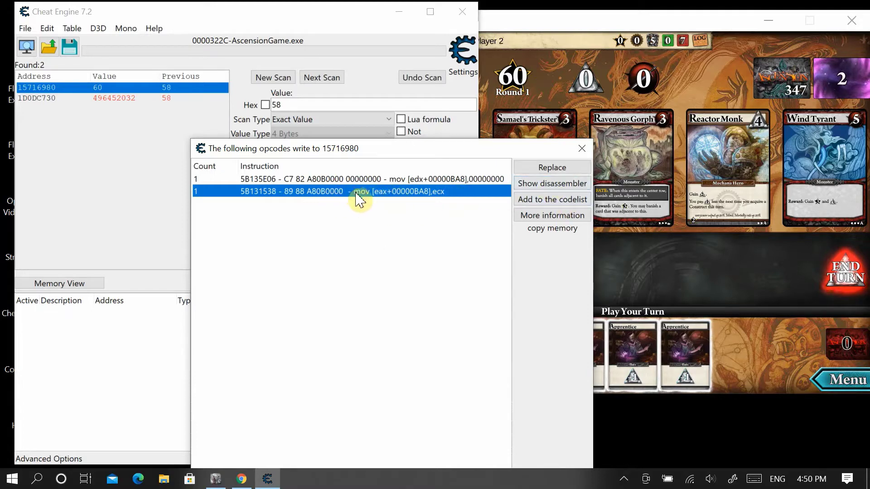
left_click(550, 186)
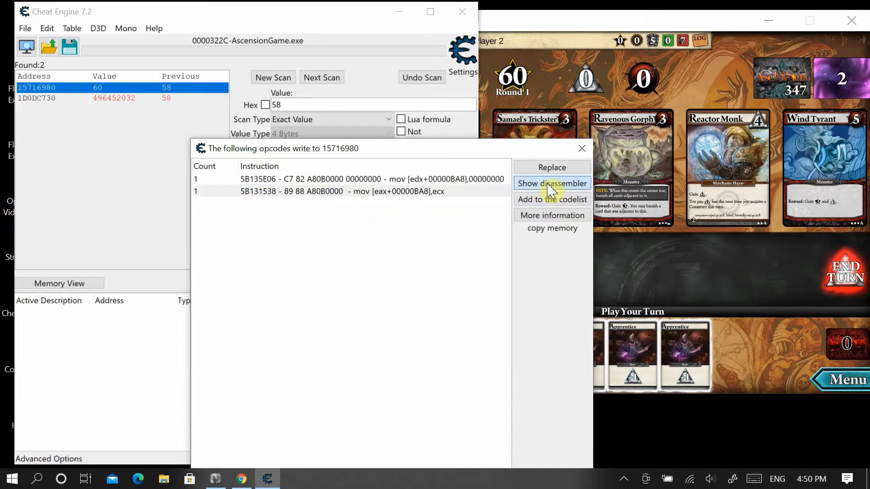
left_click_drag(536, 139, 532, 43)
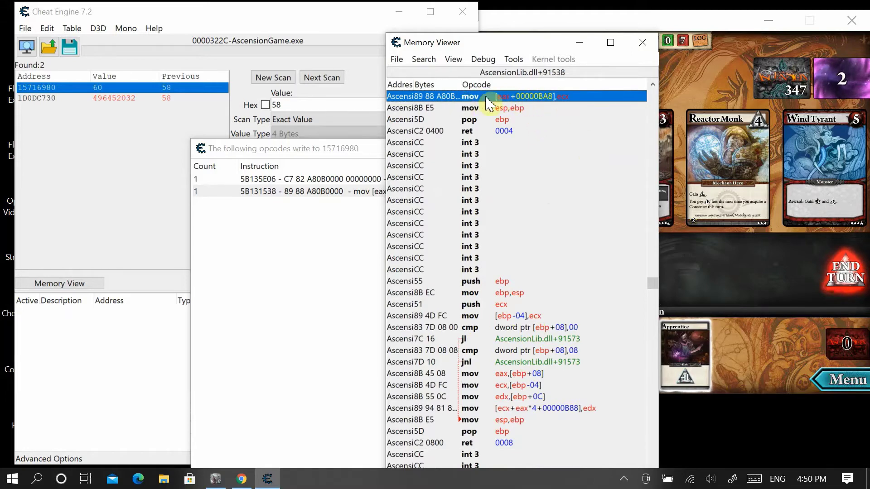
Open a blank Auto Assemble window from the Memory Viewer's Tools menu
left_click_drag(574, 43, 668, 55)
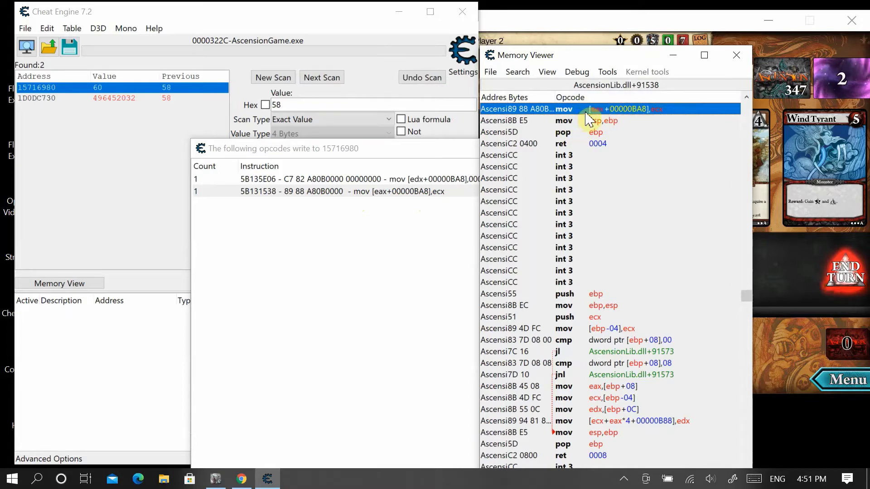
left_click(609, 72)
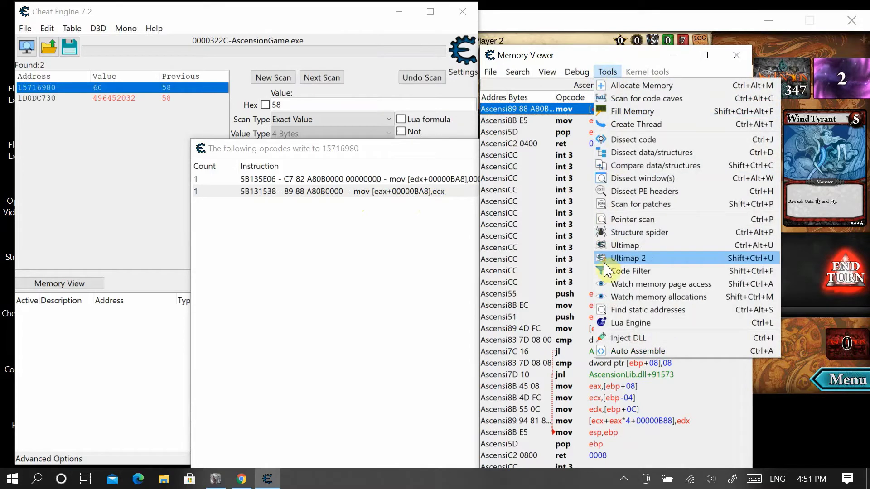
left_click(637, 356)
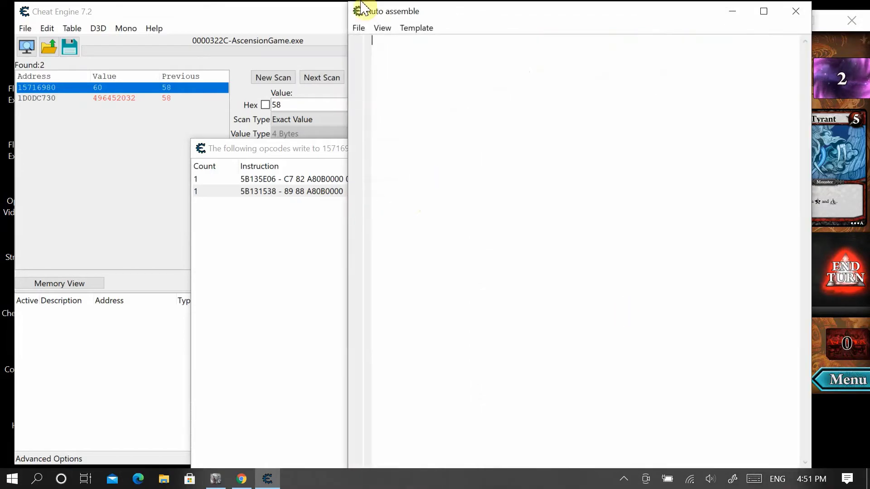
Generate an AOB injection template at AscensionLib.dll+91538 using the symbol name INJECT
left_click(417, 28)
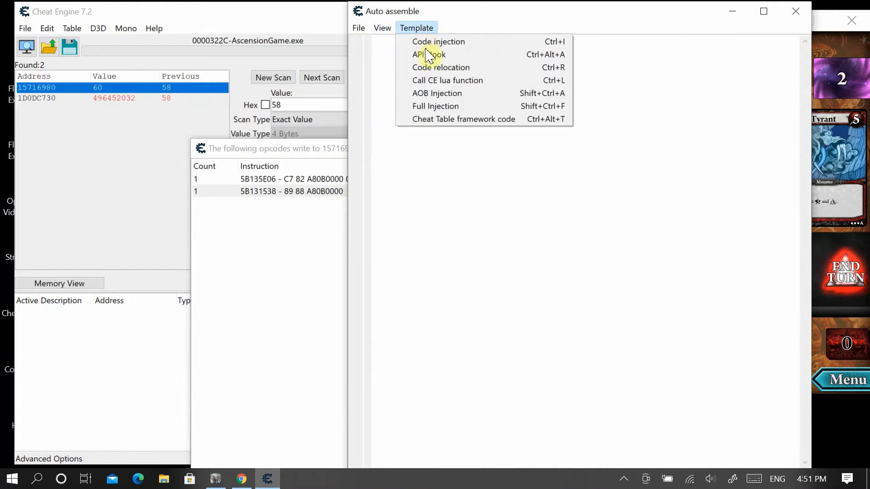
left_click(429, 97)
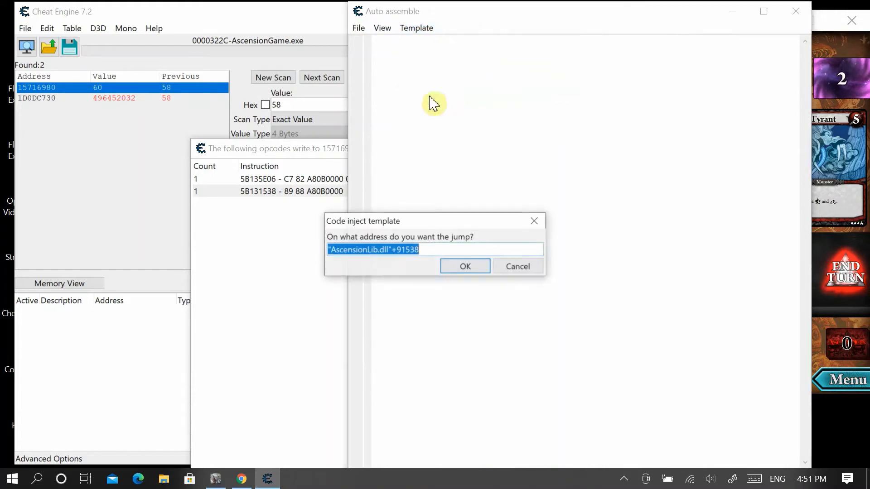
left_click(466, 267)
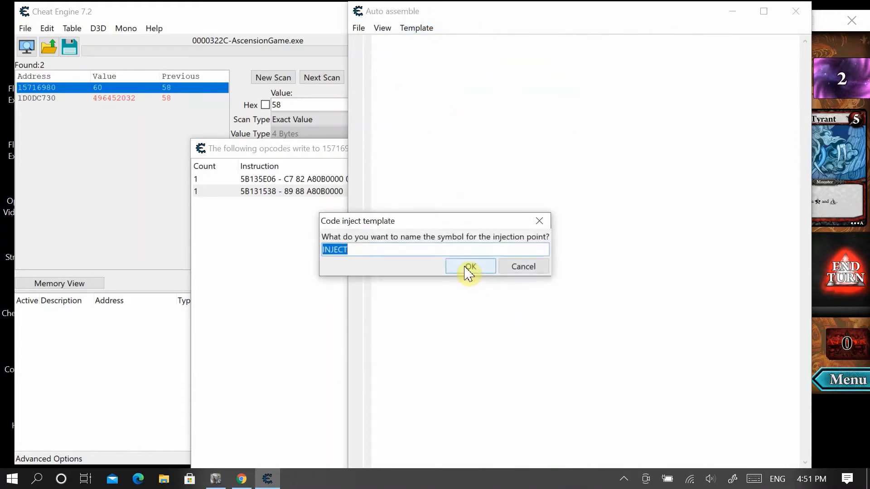
left_click(468, 270)
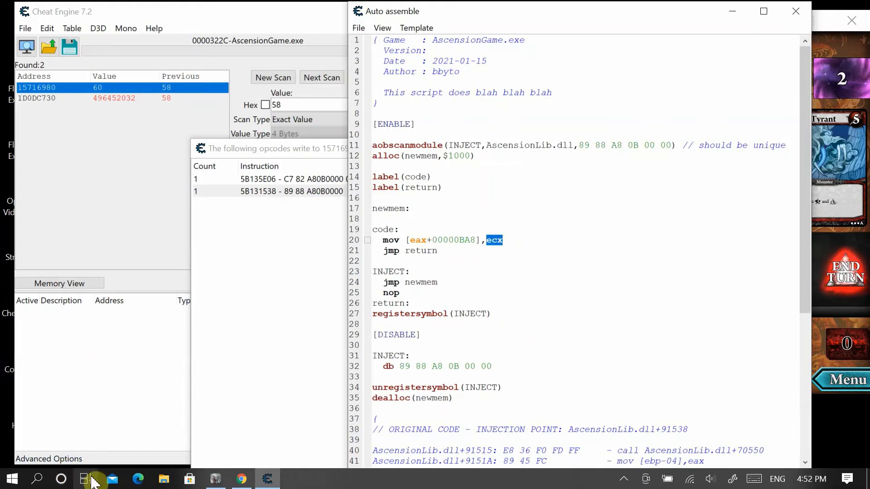
left_click(12, 480)
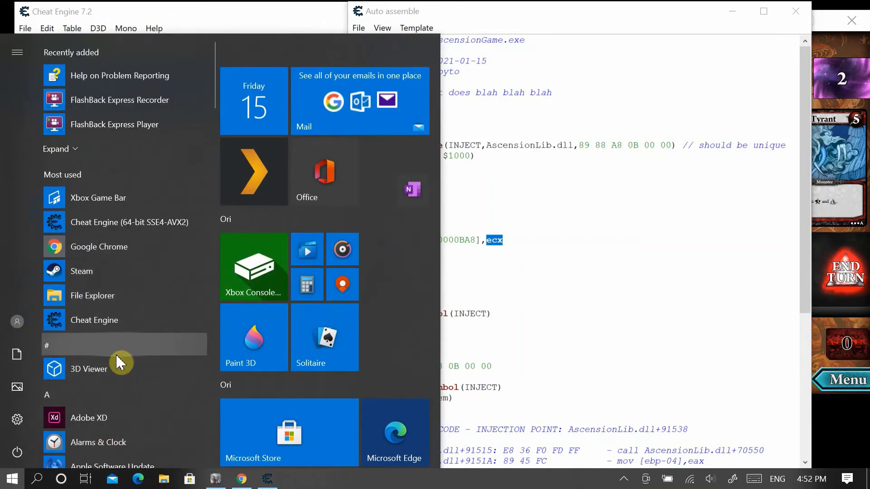
Launch Windows Calculator and switch it to Programmer mode
left_click_drag(218, 85, 213, 156)
left_click(92, 146)
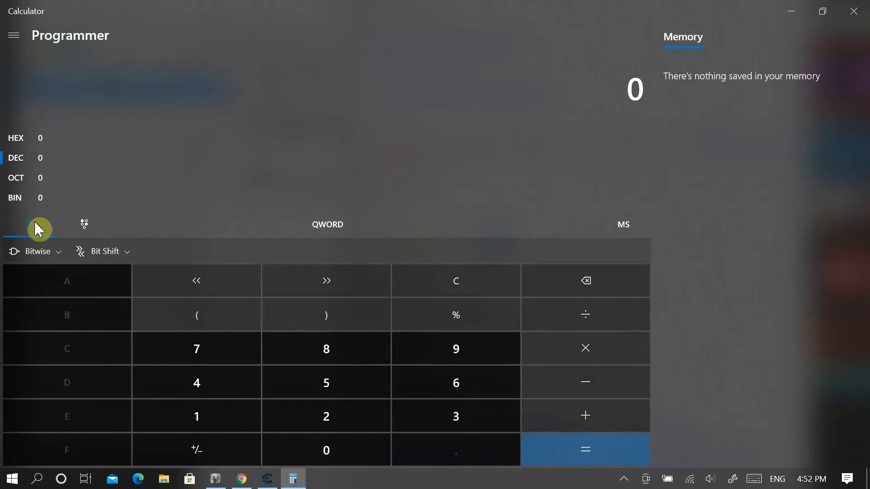
left_click(19, 37)
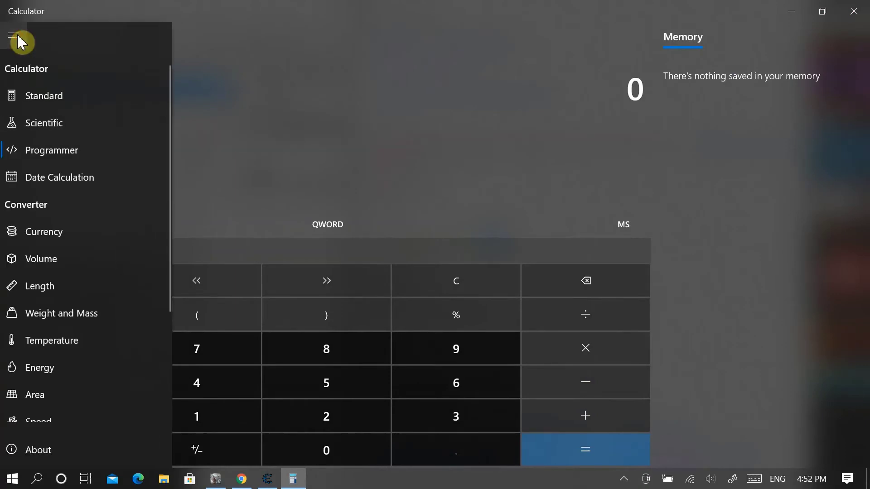
left_click(51, 156)
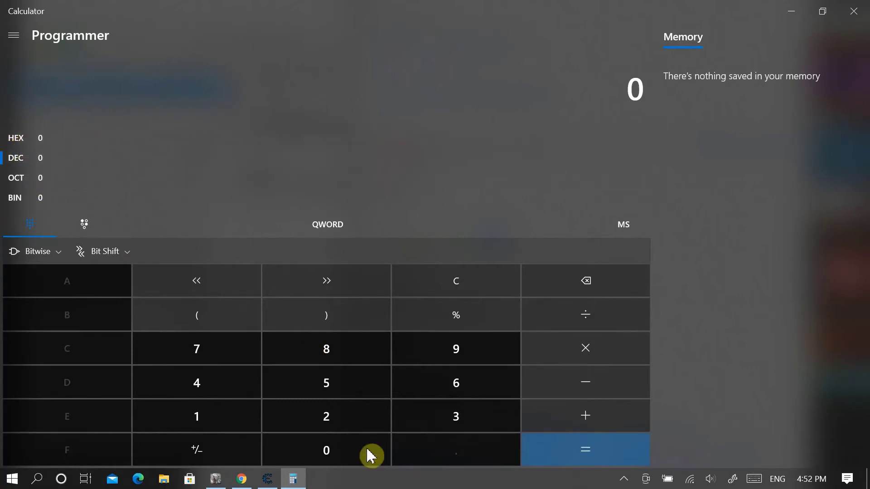
Enter decimal 140 to read its hex value 8C, then minimize Calculator
left_click(206, 418)
left_click(209, 389)
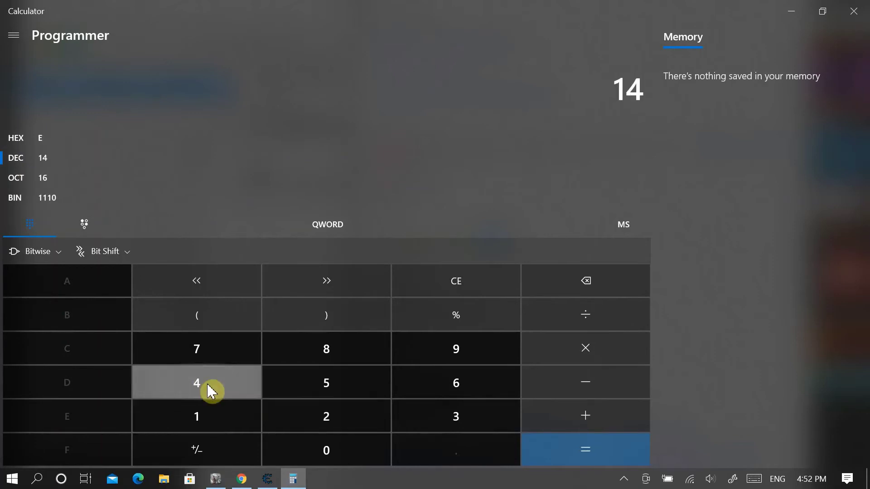
left_click(340, 456)
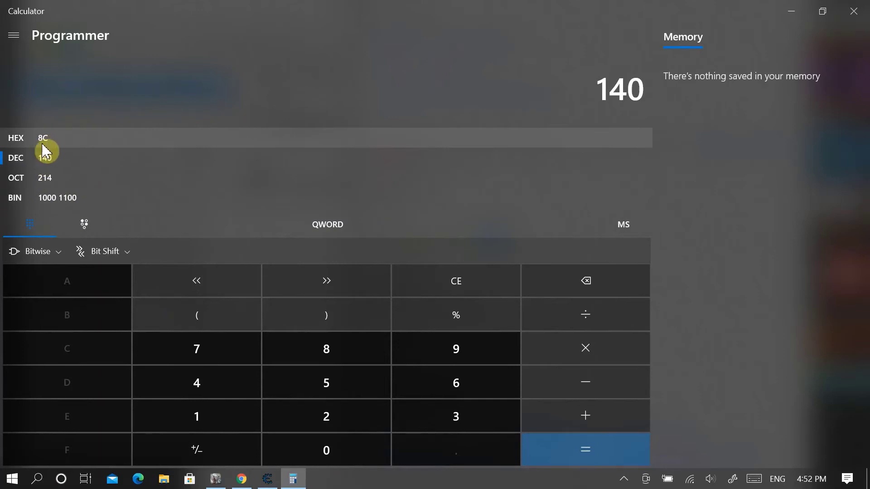
left_click(791, 13)
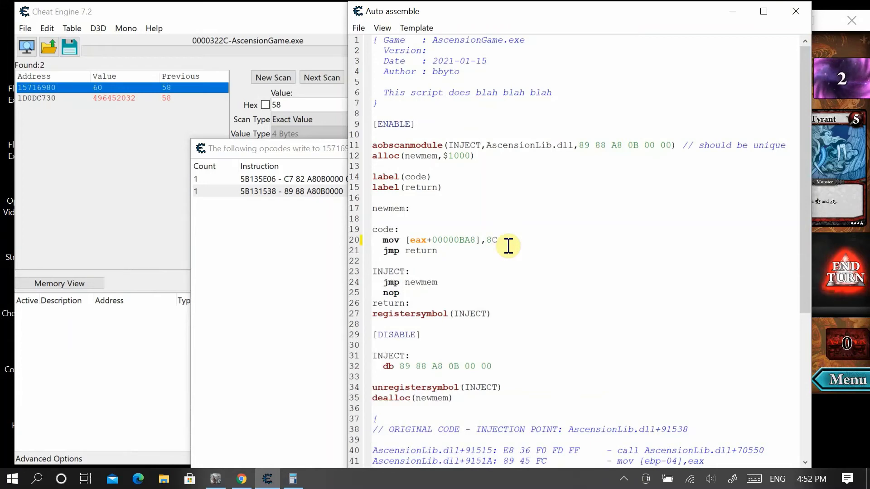
Replace ecx with 8C on line 20 and assign the script to the current cheat table
left_click_drag(612, 17, 589, 22)
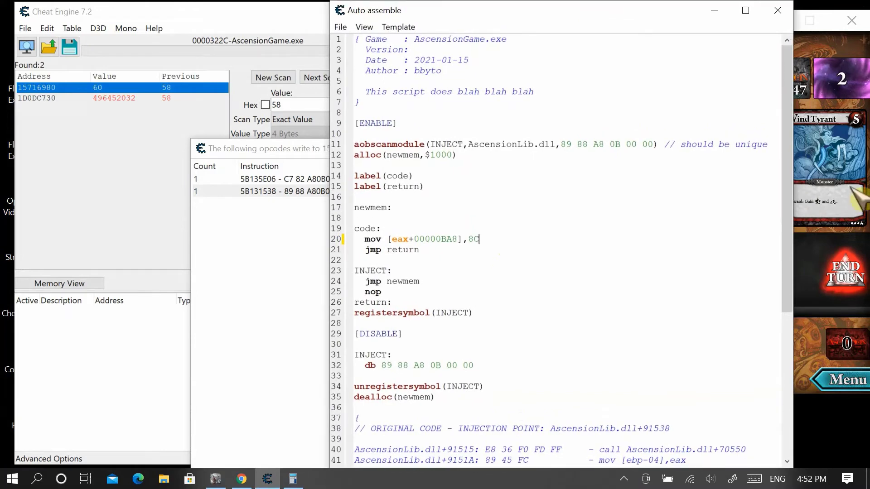
left_click_drag(783, 179, 533, 479)
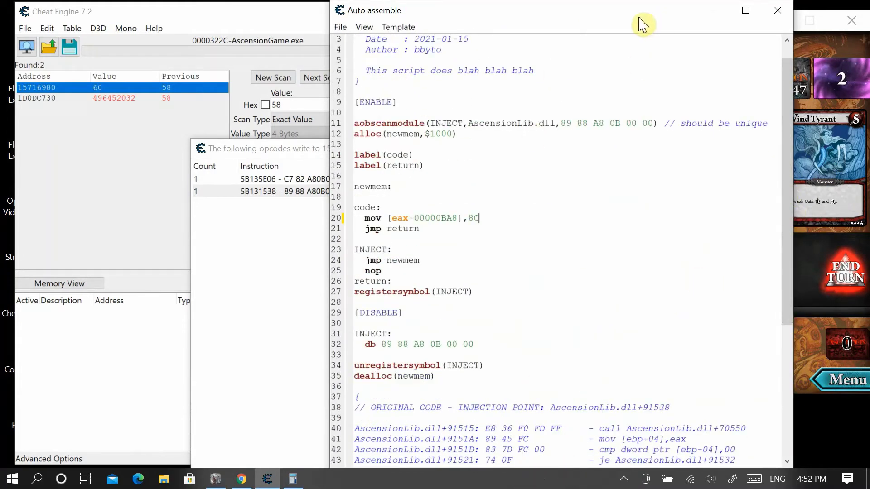
mouse_move(579, 15)
left_mouse_down()
mouse_move(579, 6)
mouse_move(579, 15)
left_mouse_up()
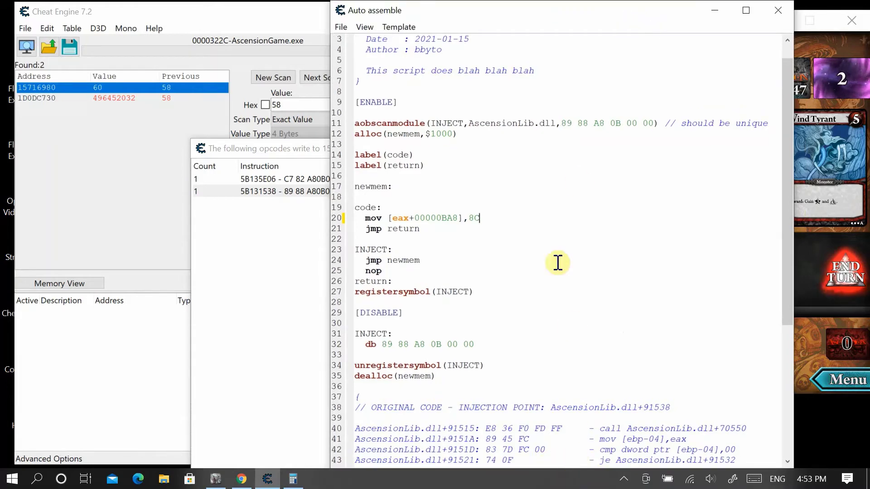
left_click(341, 27)
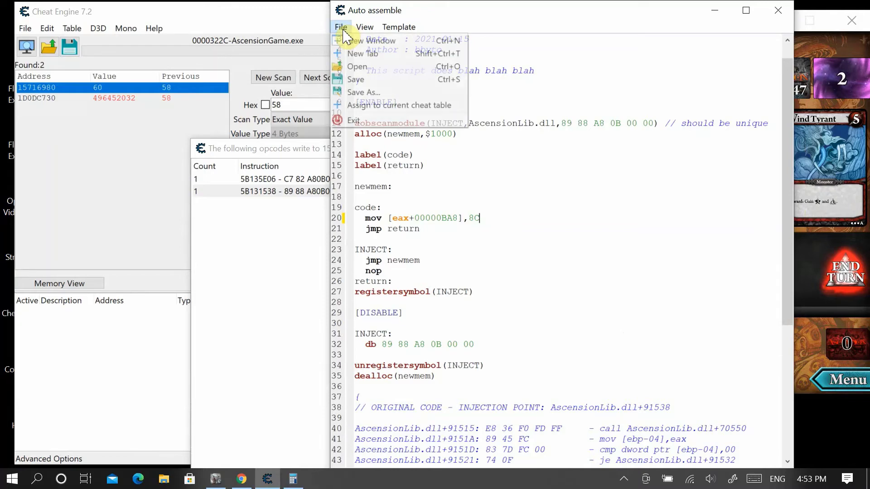
left_click(393, 108)
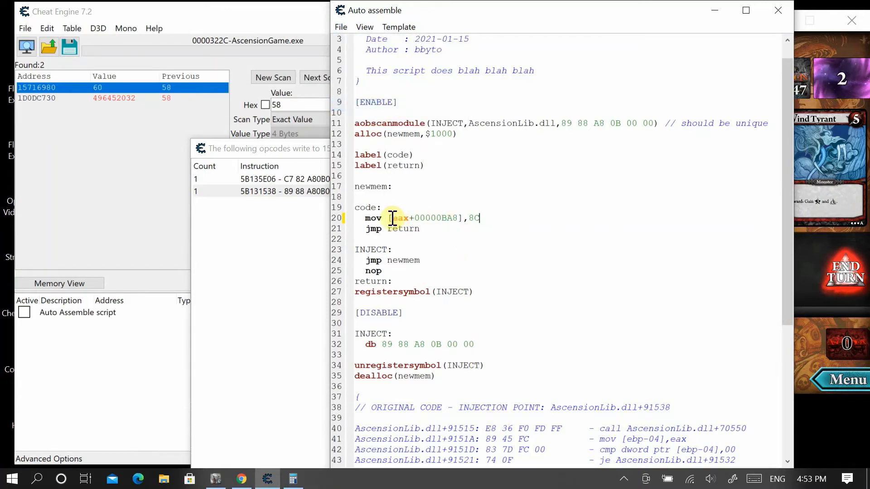
left_click(88, 358)
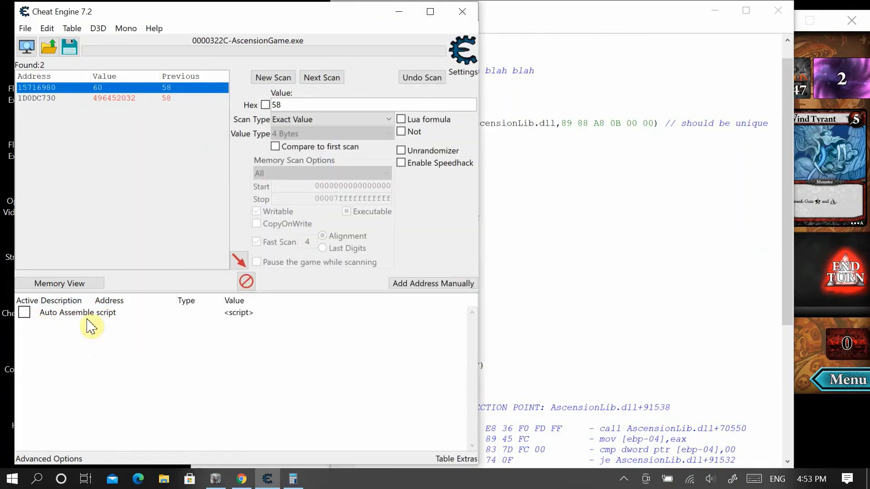
Rename the new script entry's description to '160 Honor Pool'
double_click(84, 313)
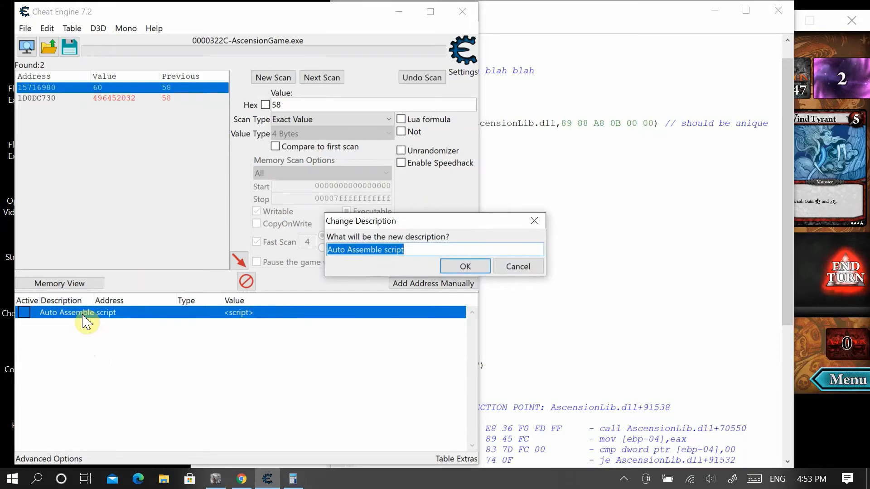
type("160 Honor Pool")
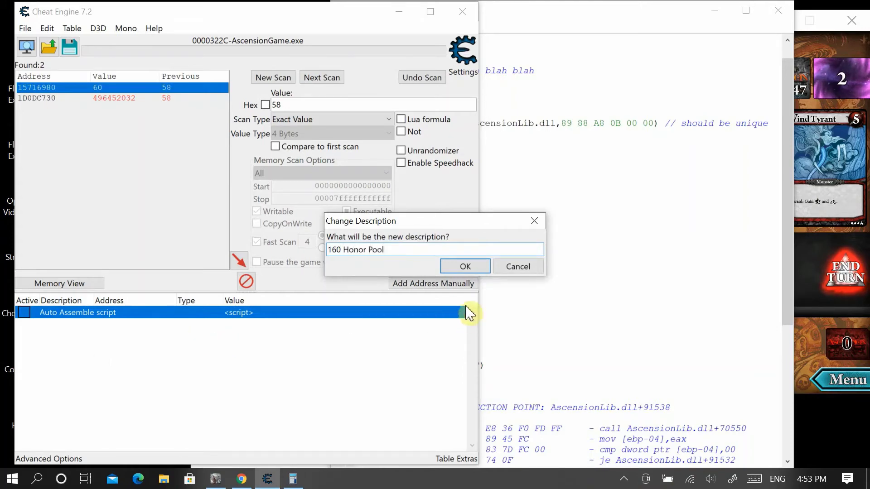
left_click(466, 266)
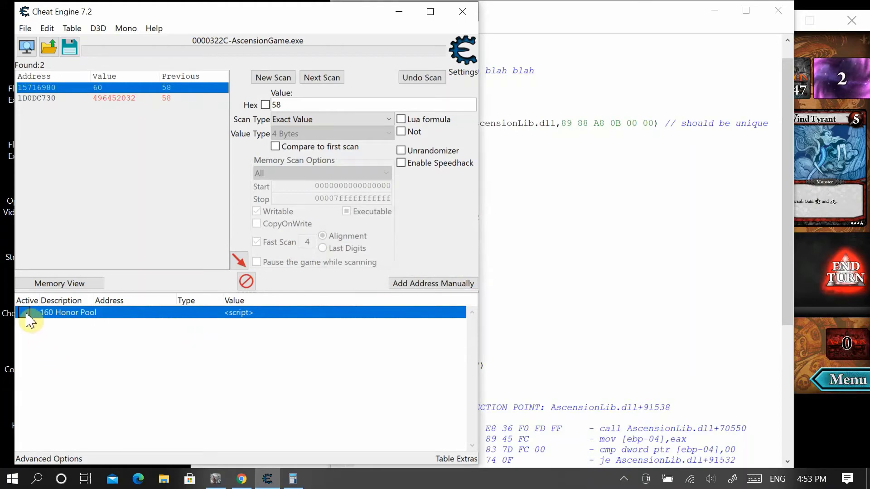
Forfeit the current Ascension game through its Esc menu and confirm
left_click(823, 248)
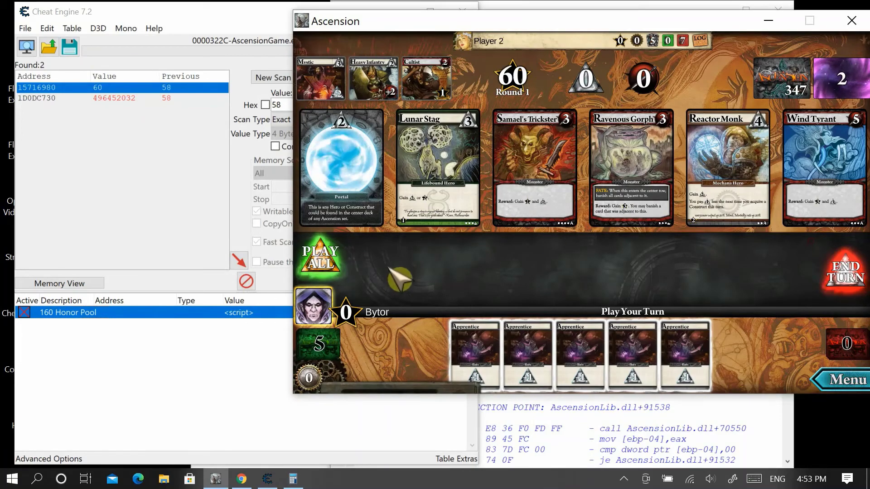
key("Escape")
left_click(434, 358)
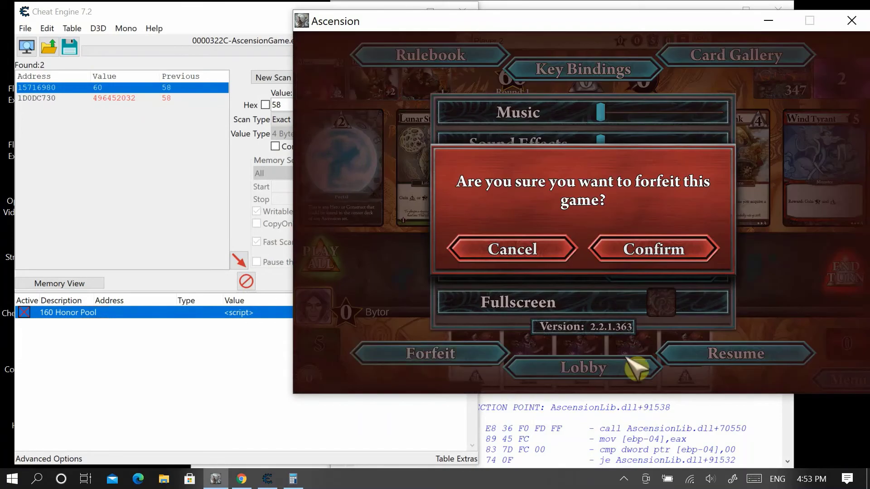
left_click(663, 251)
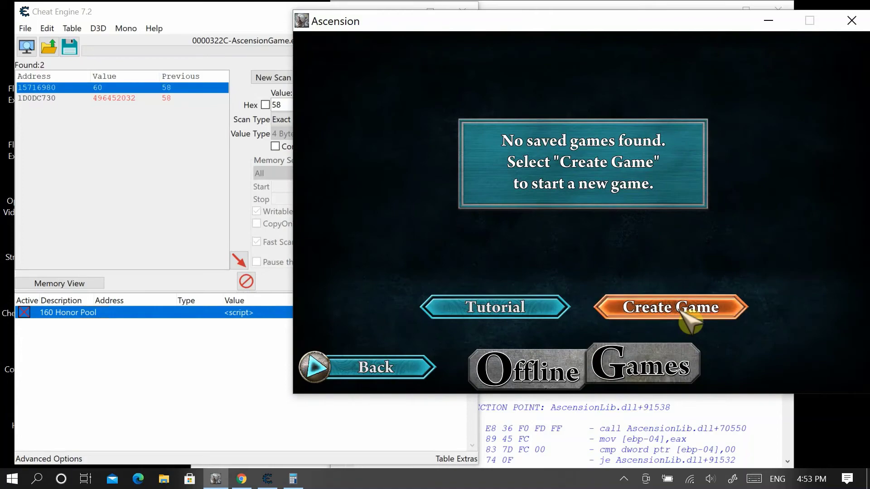